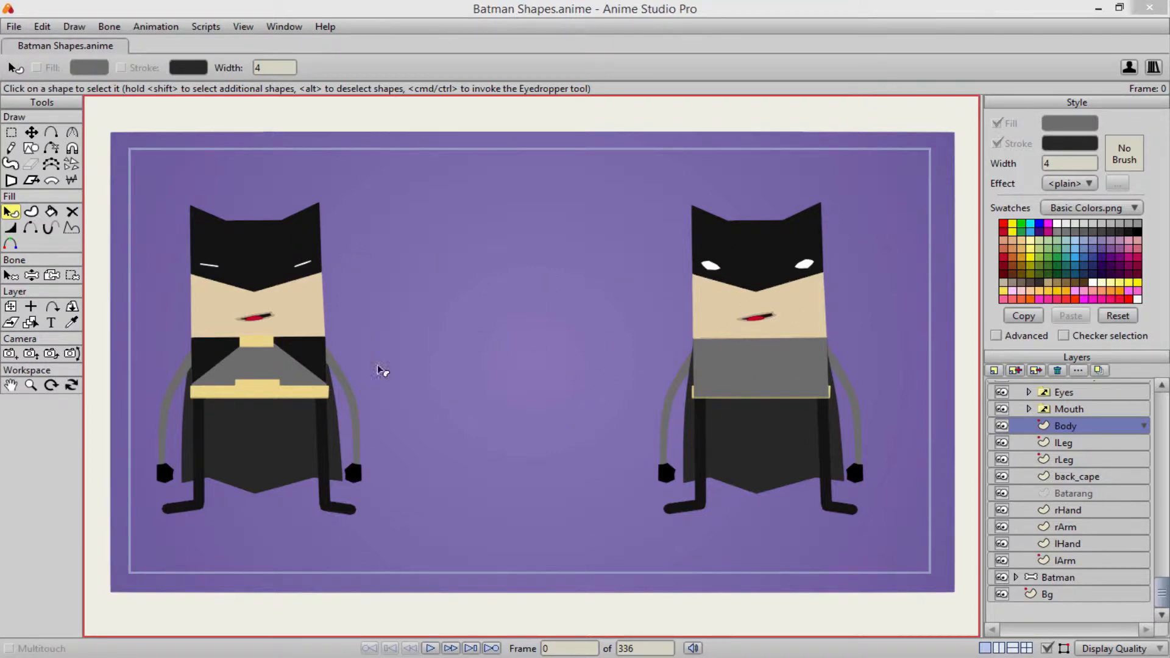
# Toggle the visibility of the unfinished figure's Body layer off and on to check which parts it contains.
pyautogui.moveTo(509, 406); pyautogui.dragTo(470, 383)
pyautogui.click(1001, 425)
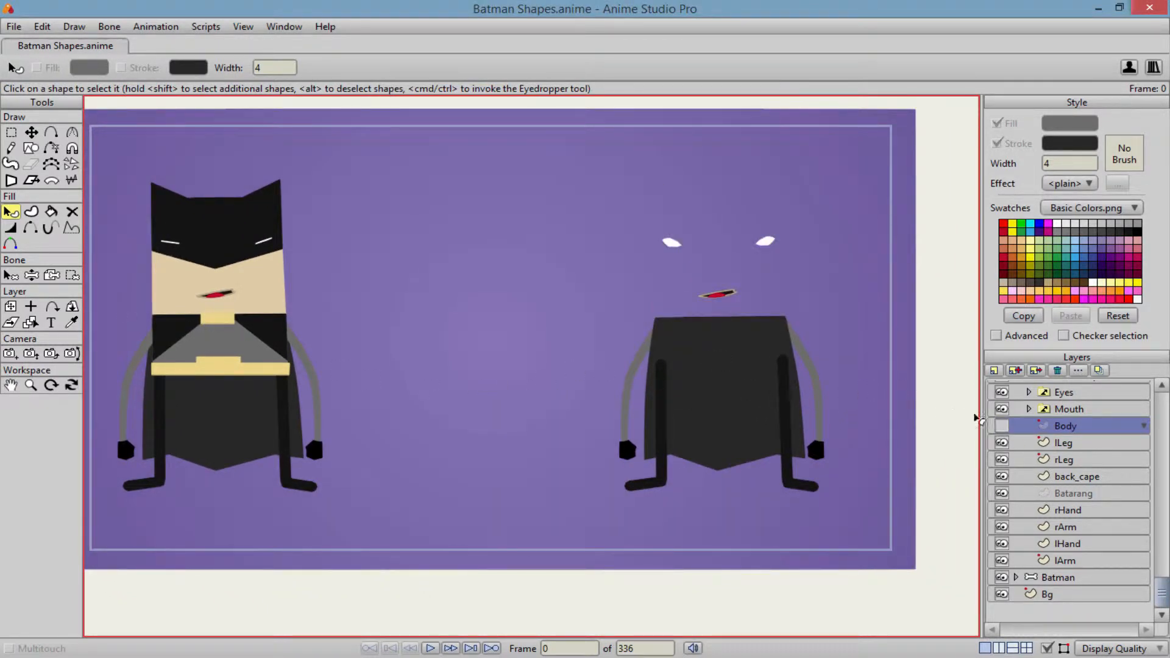
pyautogui.click(1002, 425)
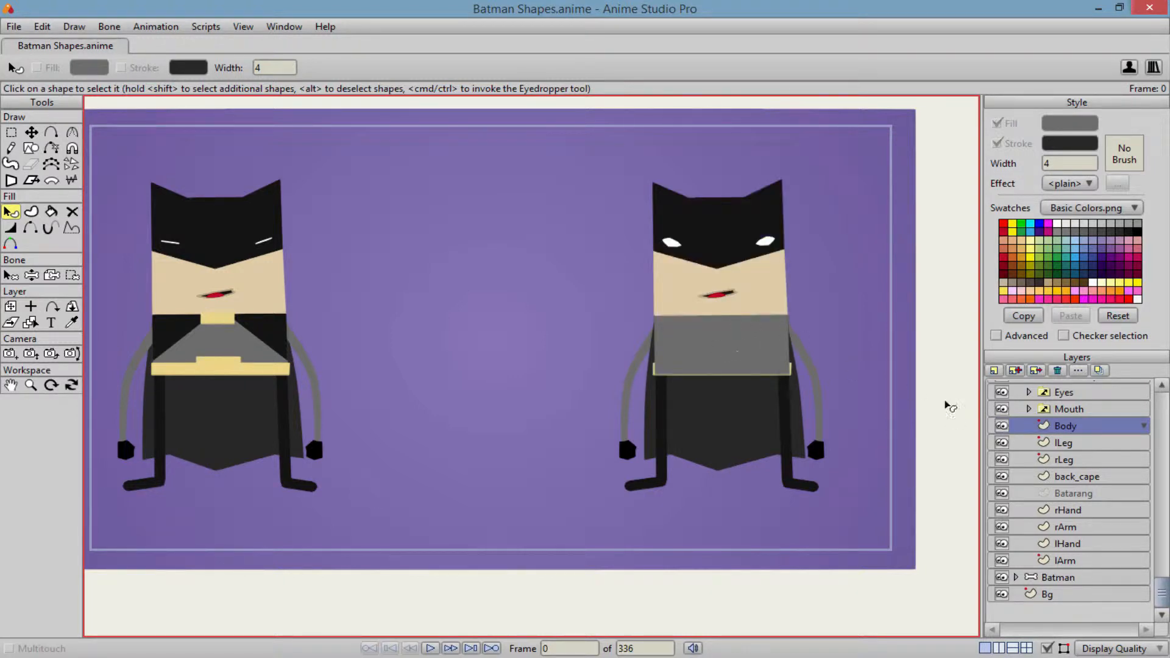
pyautogui.click(1002, 426)
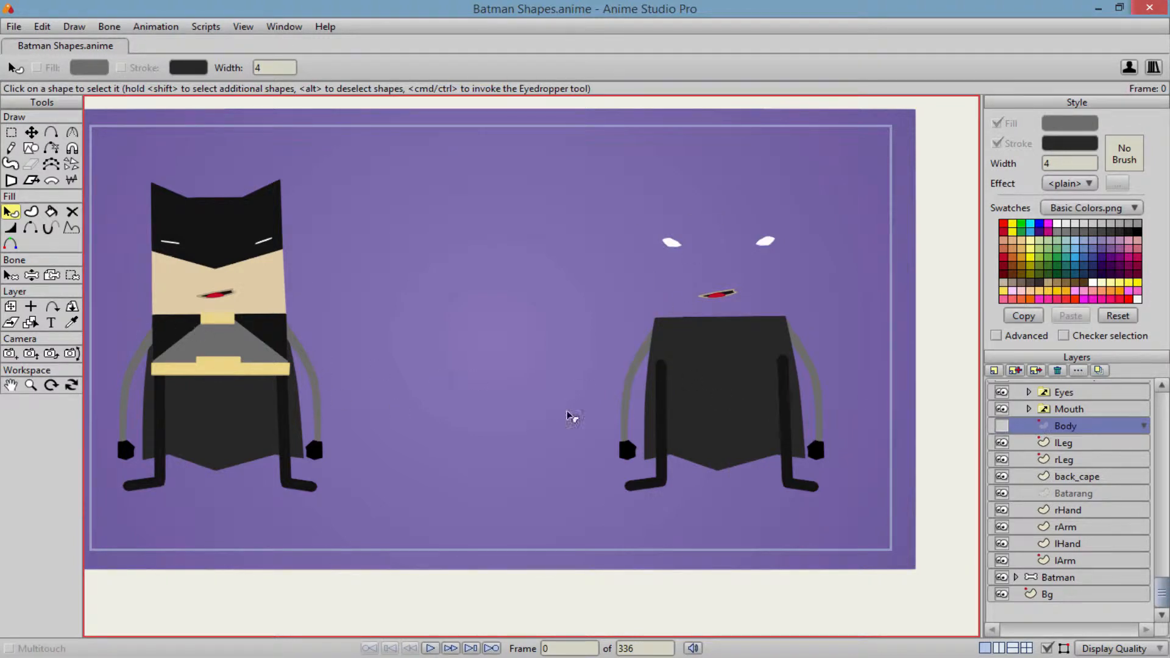
pyautogui.click(1002, 425)
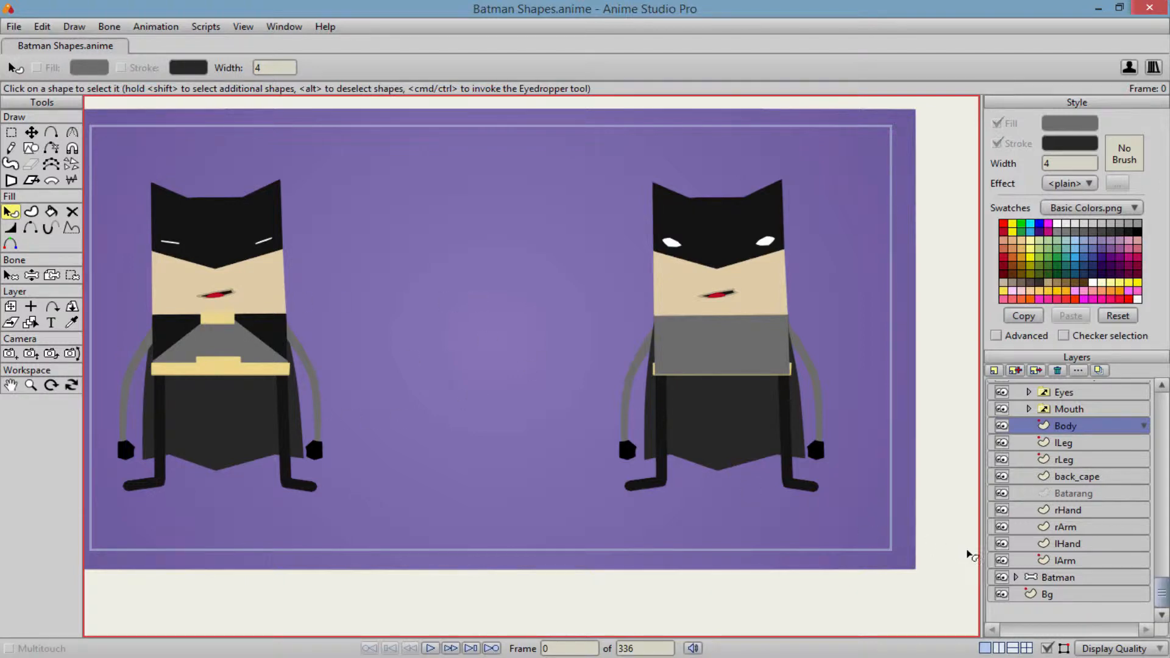
# Expand the Batman bone group and select its Body layer.
pyautogui.click(1016, 578)
pyautogui.click(1060, 578)
pyautogui.scroll(-3, 1066, 581)
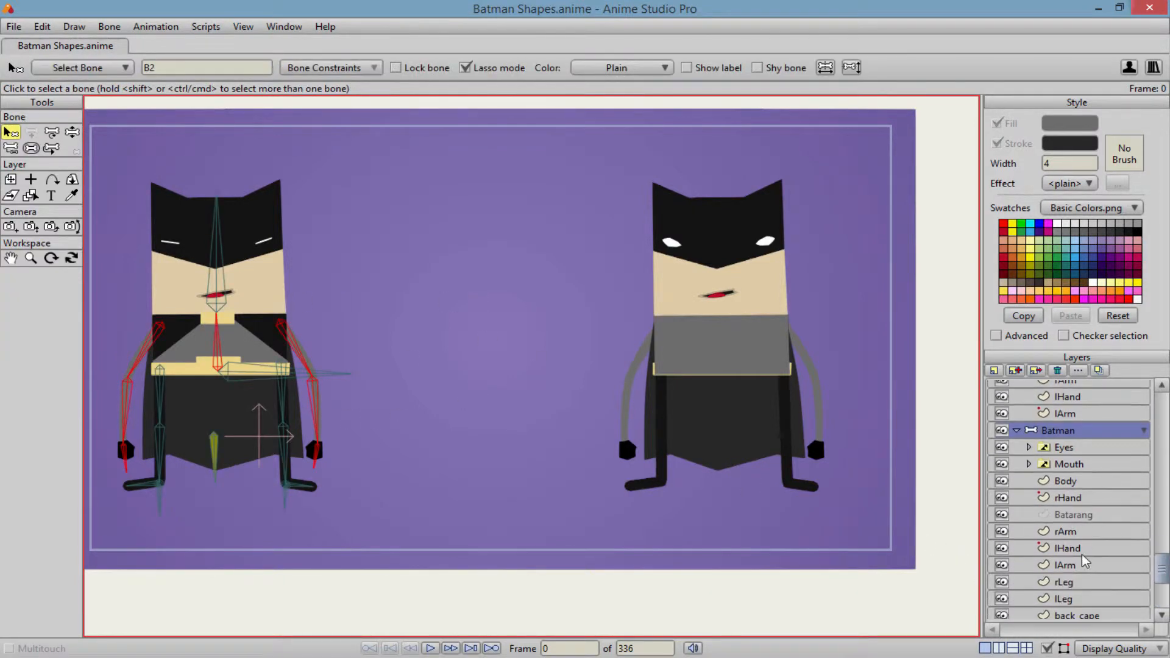
pyautogui.scroll(-2, 1091, 570)
pyautogui.click(1085, 442)
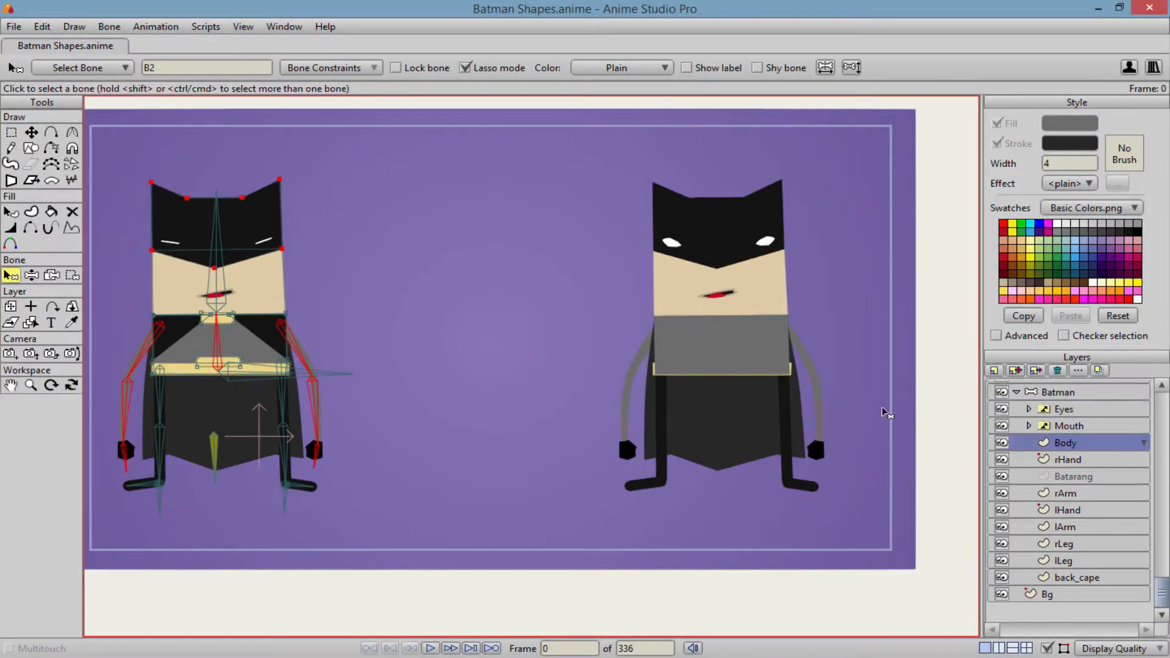
# Try moving the finished figure's black chest shape beside the right-hand arm away from the torso, undoing each move.
pyautogui.press('t')
pyautogui.click(183, 331)
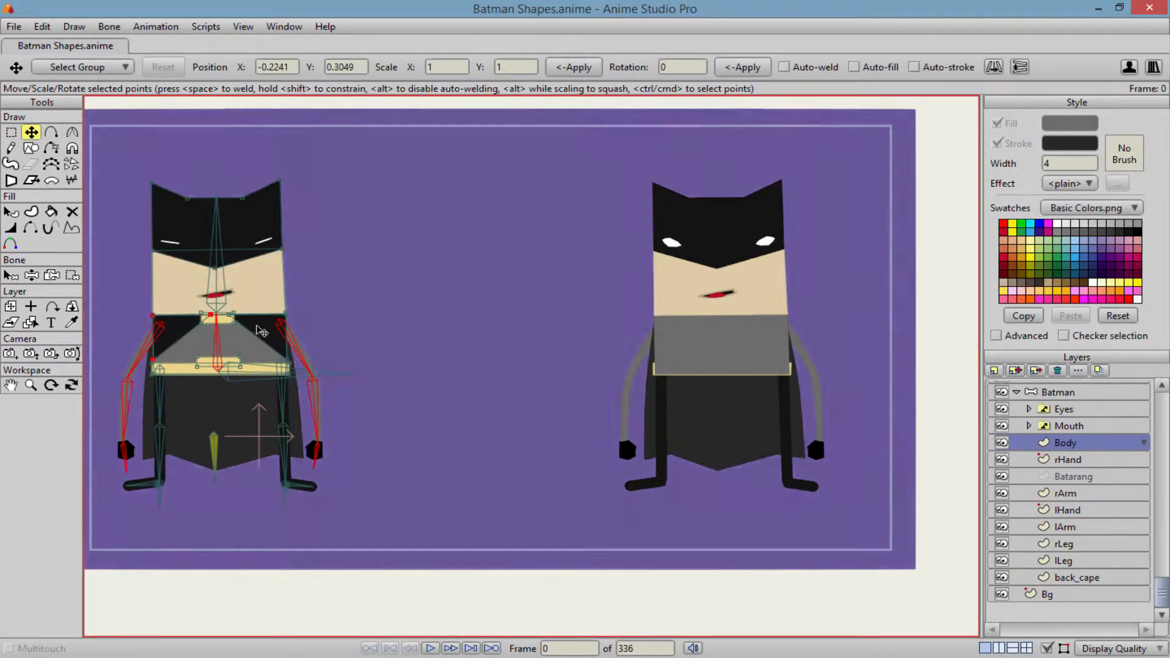
pyautogui.moveTo(257, 326); pyautogui.dragTo(389, 280)
pyautogui.press('z')
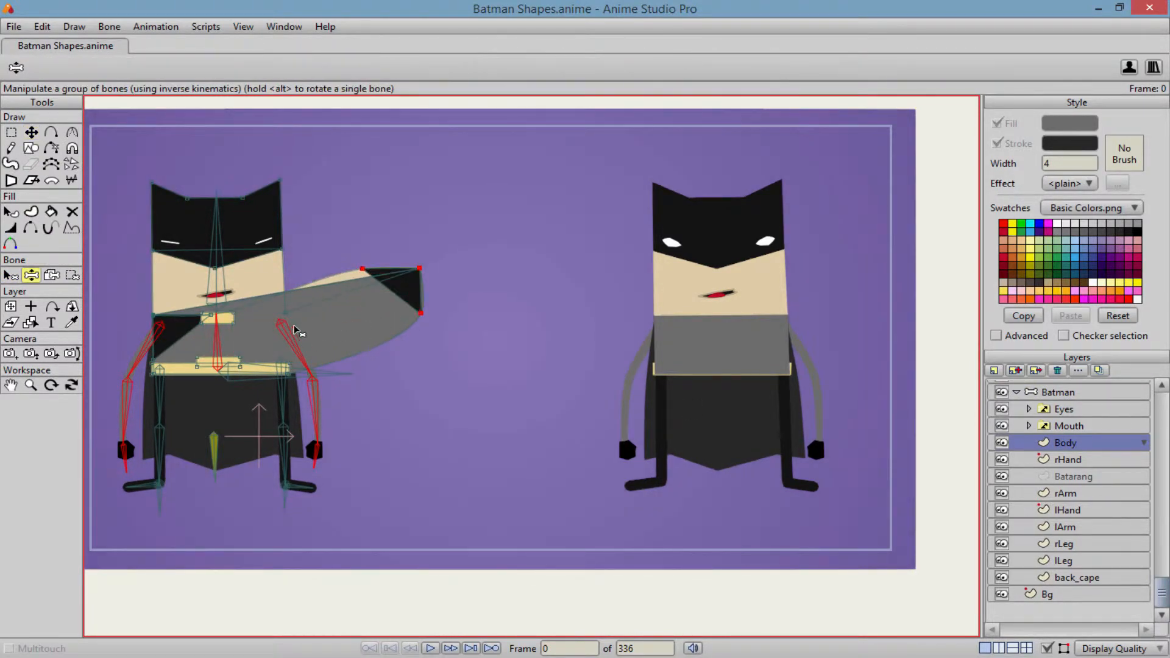
pyautogui.hotkey('ctrl', 'z')
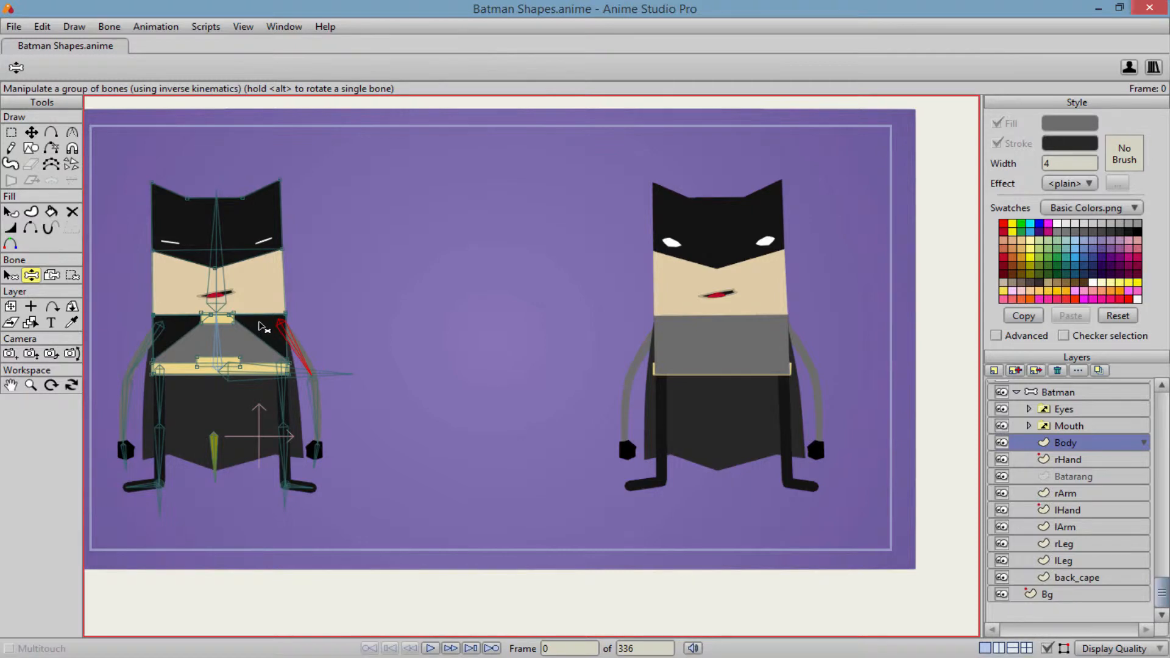
pyautogui.press('t')
pyautogui.scroll(6, 264, 328)
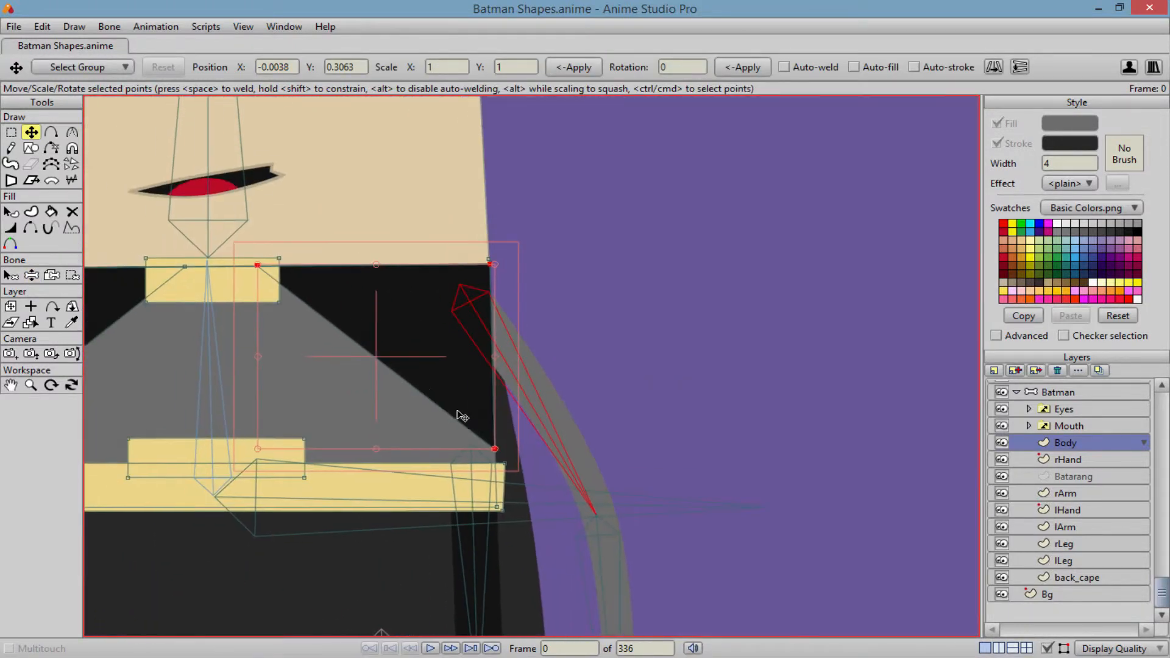
pyautogui.moveTo(426, 331); pyautogui.dragTo(570, 365)
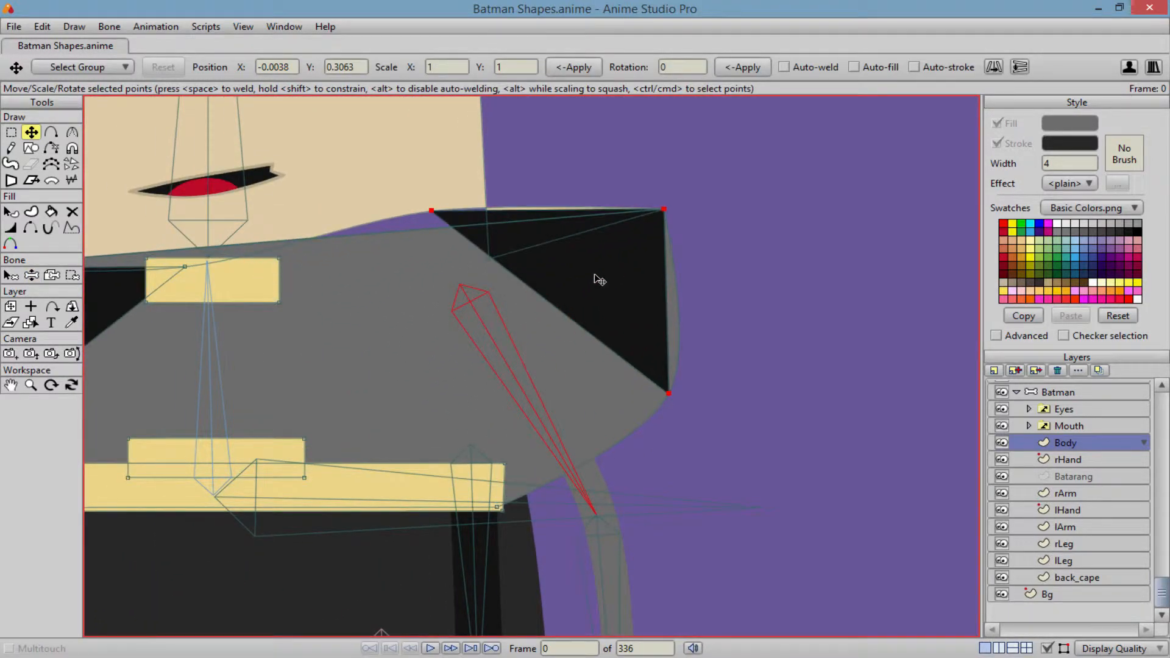
pyautogui.hotkey('ctrl', 'z')
pyautogui.scroll(-4, 548, 369)
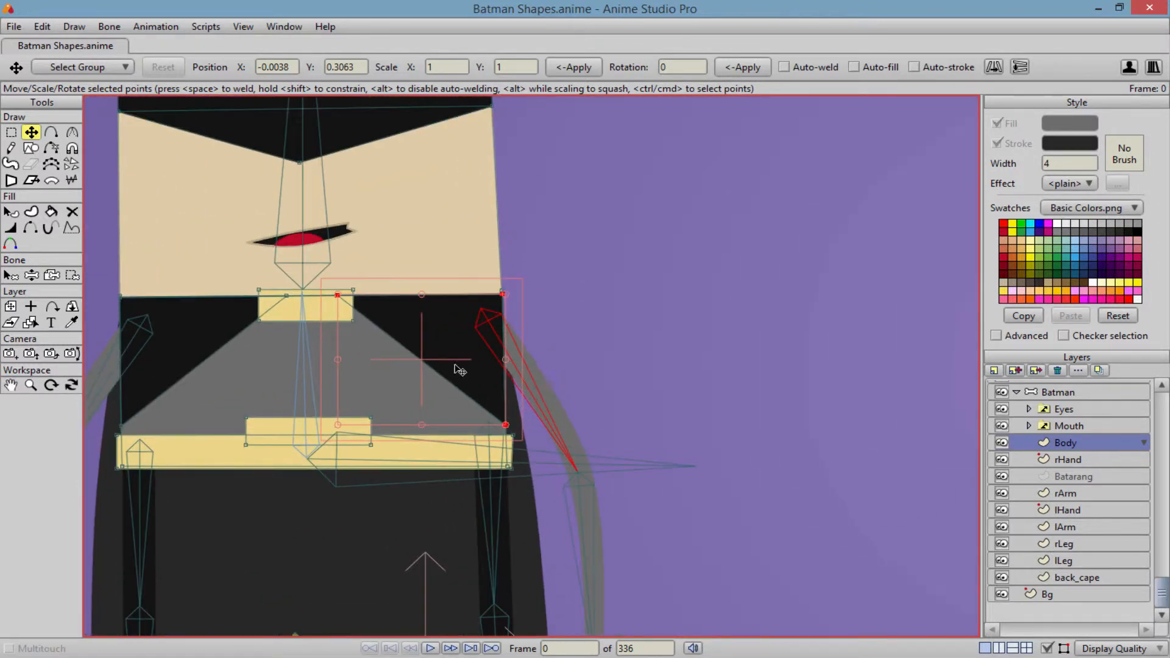
# Try moving the finished figure's opposite black chest shape out of place and undo the changes.
pyautogui.moveTo(186, 339); pyautogui.dragTo(280, 344)
pyautogui.keyDown('ctrl'); pyautogui.click(375, 348); pyautogui.keyUp('ctrl')
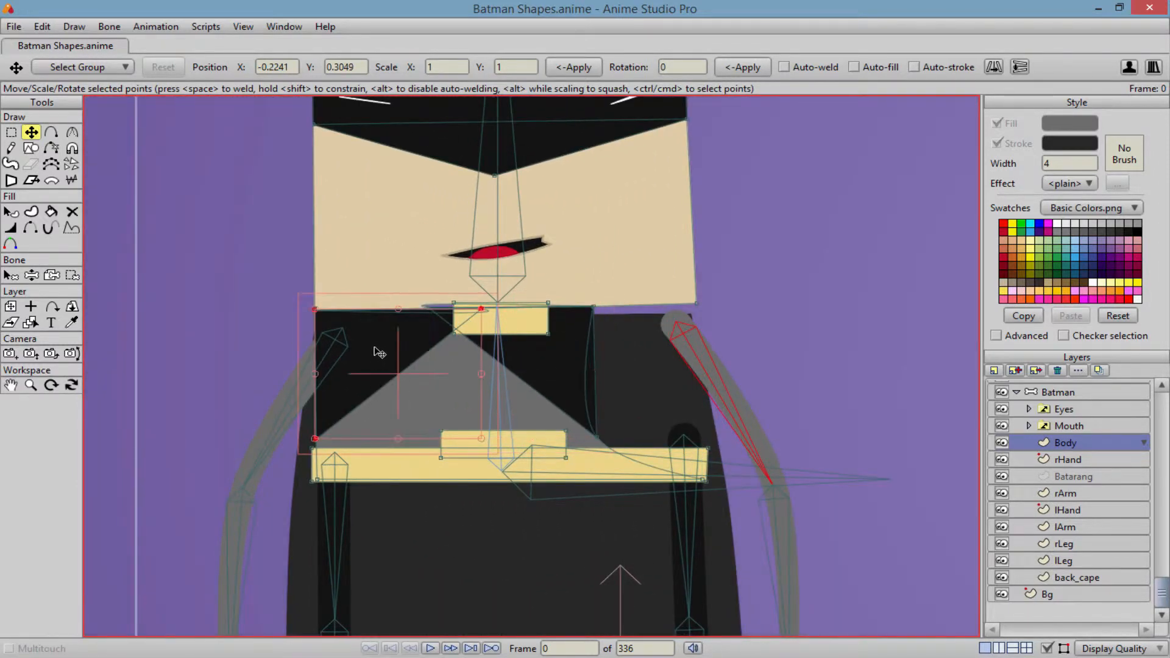
pyautogui.moveTo(375, 347); pyautogui.dragTo(197, 341)
pyautogui.hotkey('ctrl', 'z')
pyautogui.hotkey('ctrl', 'z')
pyautogui.hotkey('ctrl', 'z')
pyautogui.scroll(-6, 744, 338)
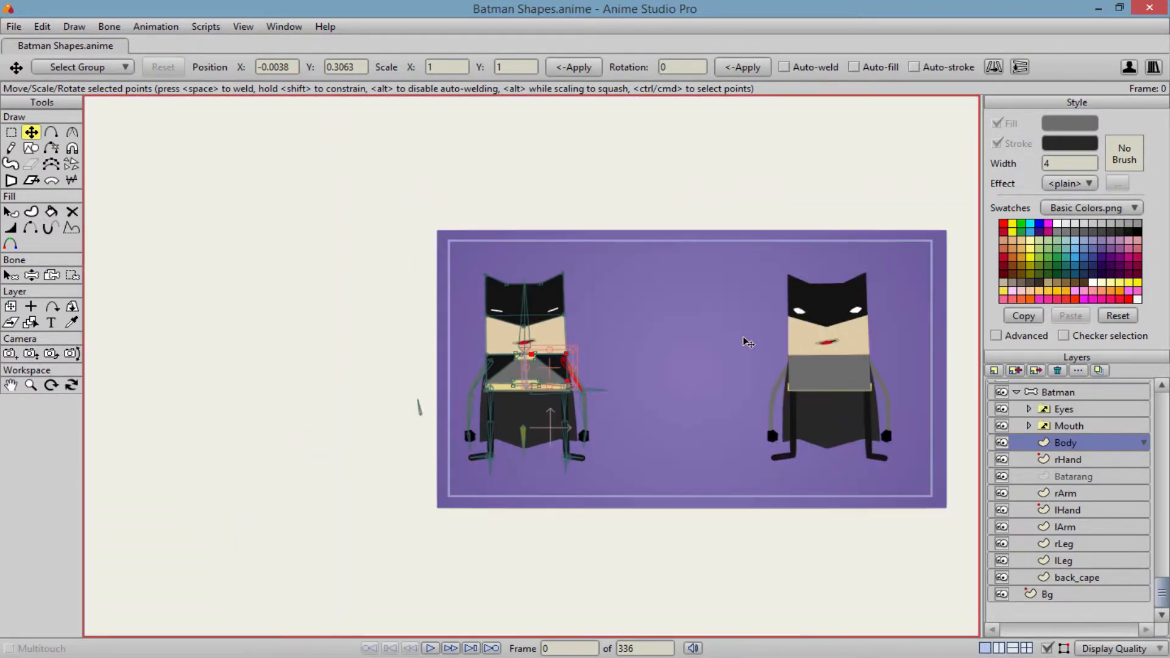
# Collapse the Batman group and select the Body layer in the Batman Shapes group.
pyautogui.scroll(8, 749, 342)
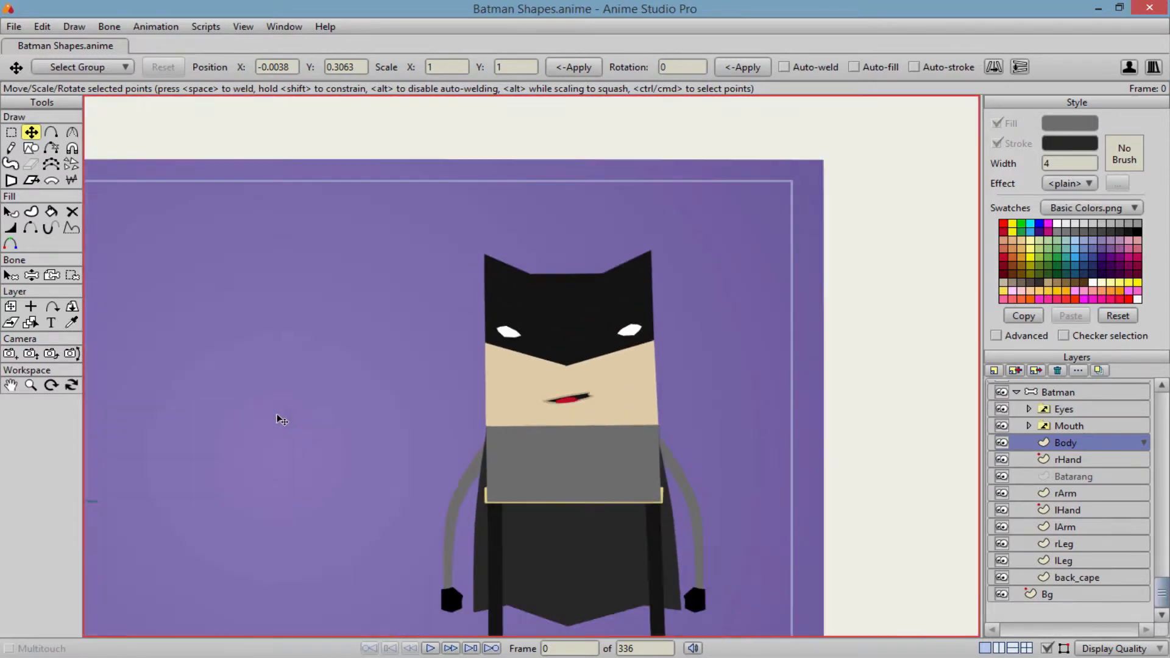
pyautogui.scroll(1, 701, 590)
pyautogui.click(1016, 393)
pyautogui.scroll(2, 1075, 430)
pyautogui.scroll(-1, 1083, 475)
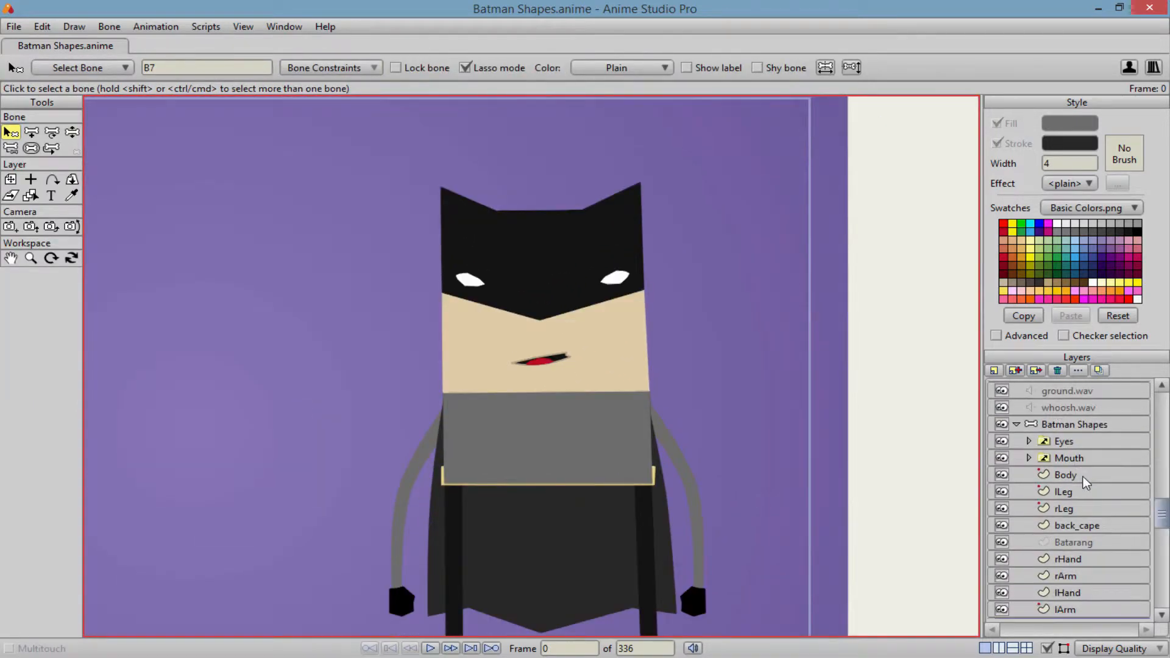
pyautogui.click(1066, 474)
pyautogui.scroll(3, 741, 454)
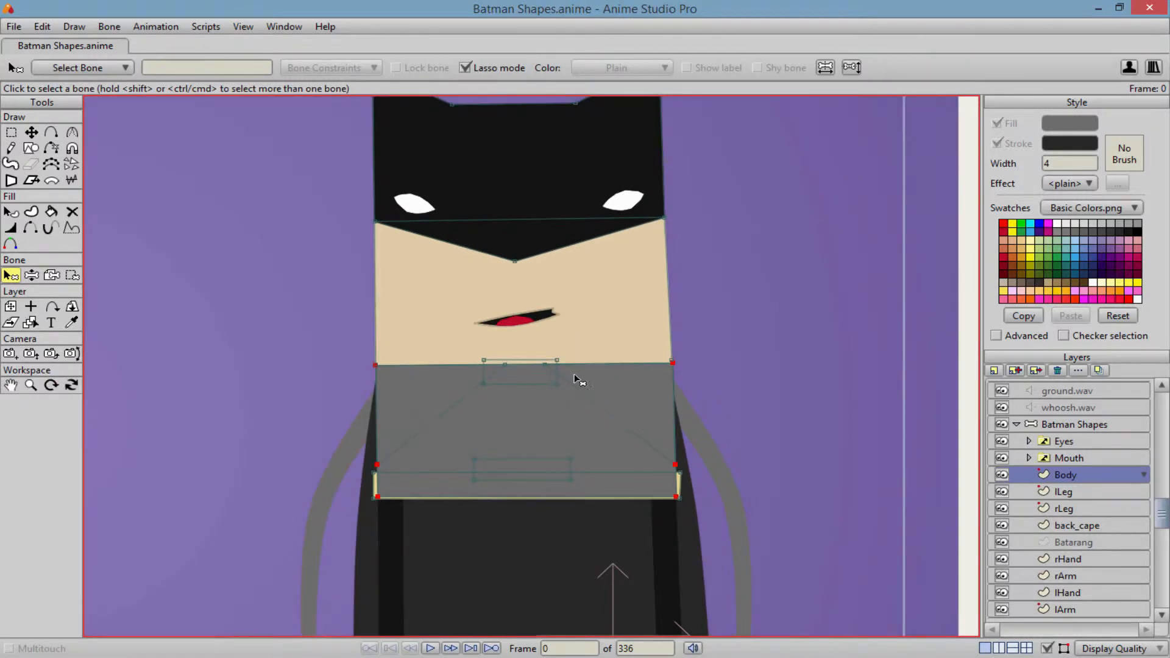
# Compare the unfinished figure's plain grey torso with the finished figure's chest and belt.
pyautogui.scroll(-4, 237, 474)
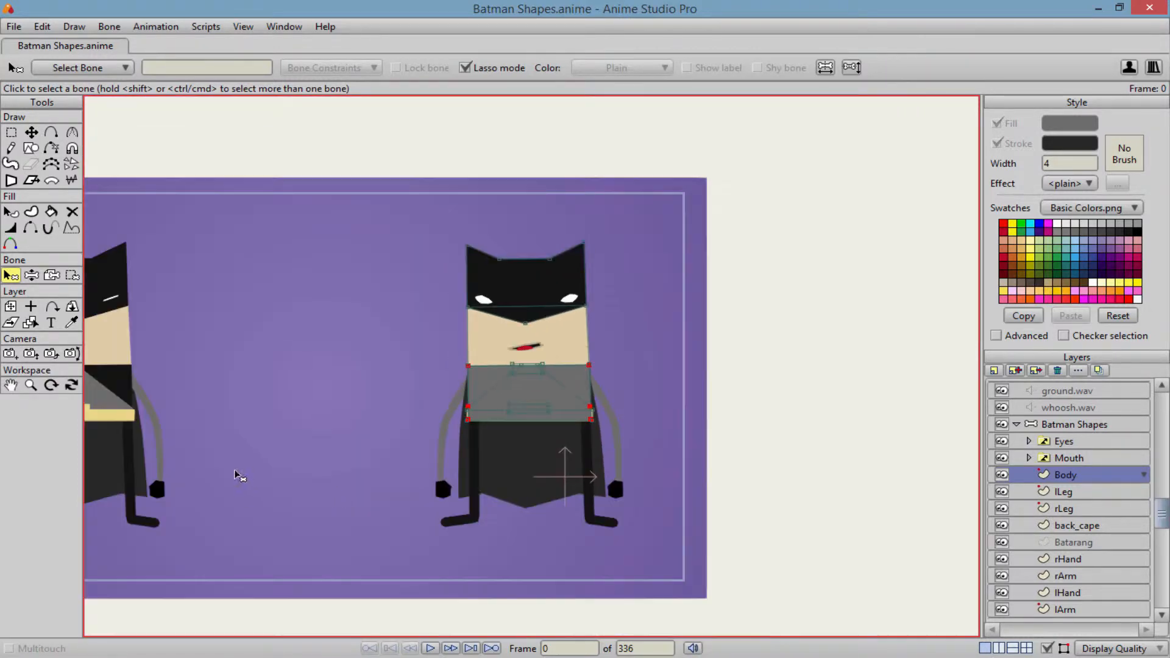
pyautogui.scroll(-2, 261, 418)
pyautogui.scroll(5, 528, 438)
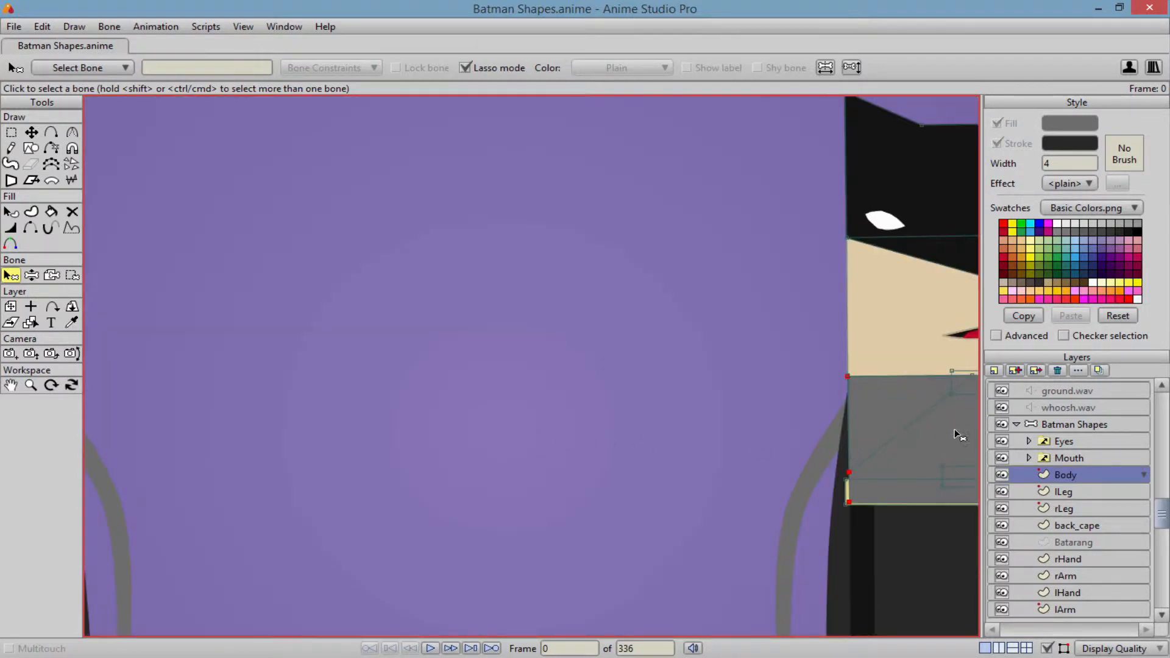
pyautogui.scroll(-5, 909, 444)
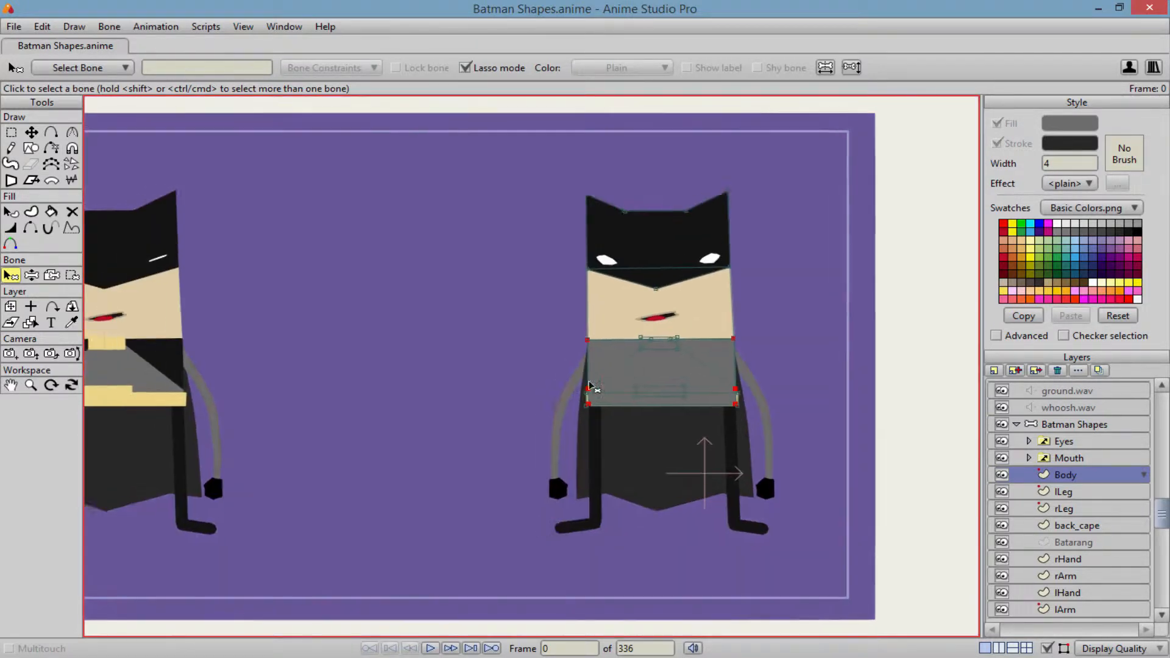
pyautogui.scroll(-2, 591, 387)
pyautogui.scroll(5, 358, 400)
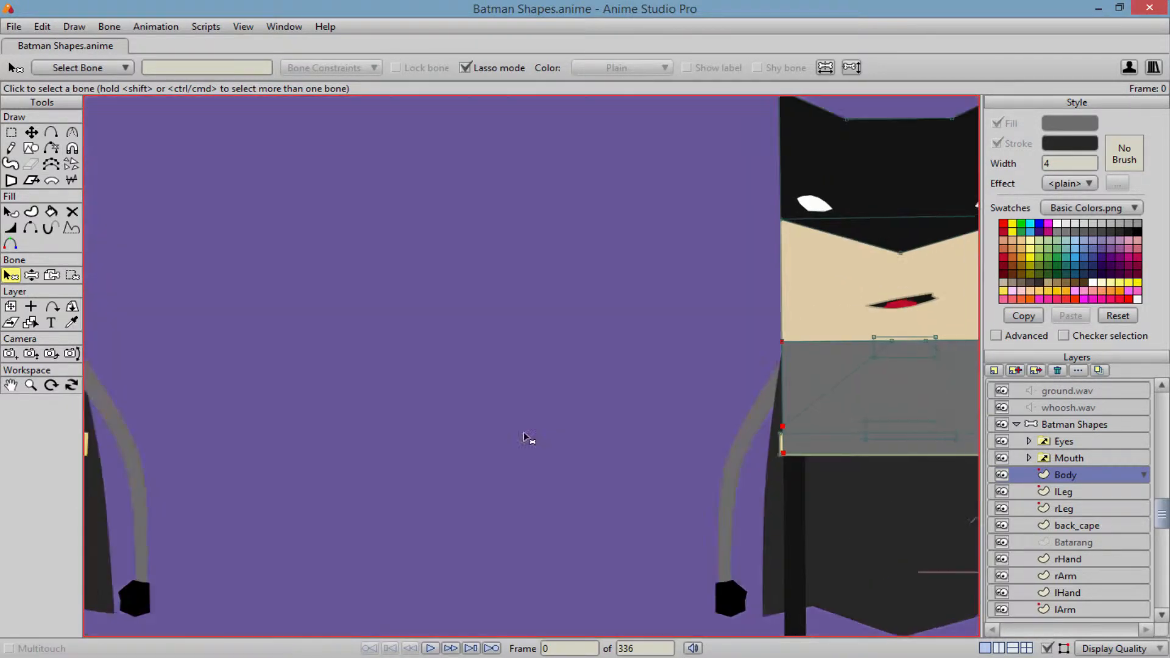
# Select the yellow belt shape with the Select Shape tool and raise it above the grey torso shape.
pyautogui.moveTo(672, 432); pyautogui.dragTo(247, 391)
pyautogui.scroll(2, 248, 390)
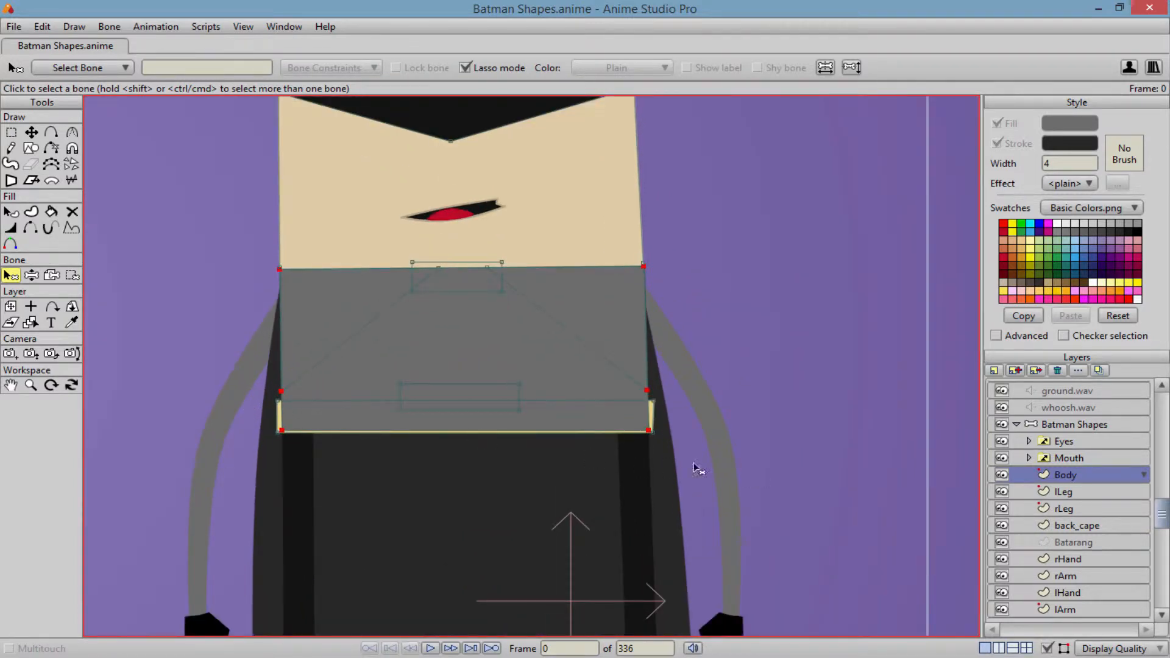
pyautogui.press('q')
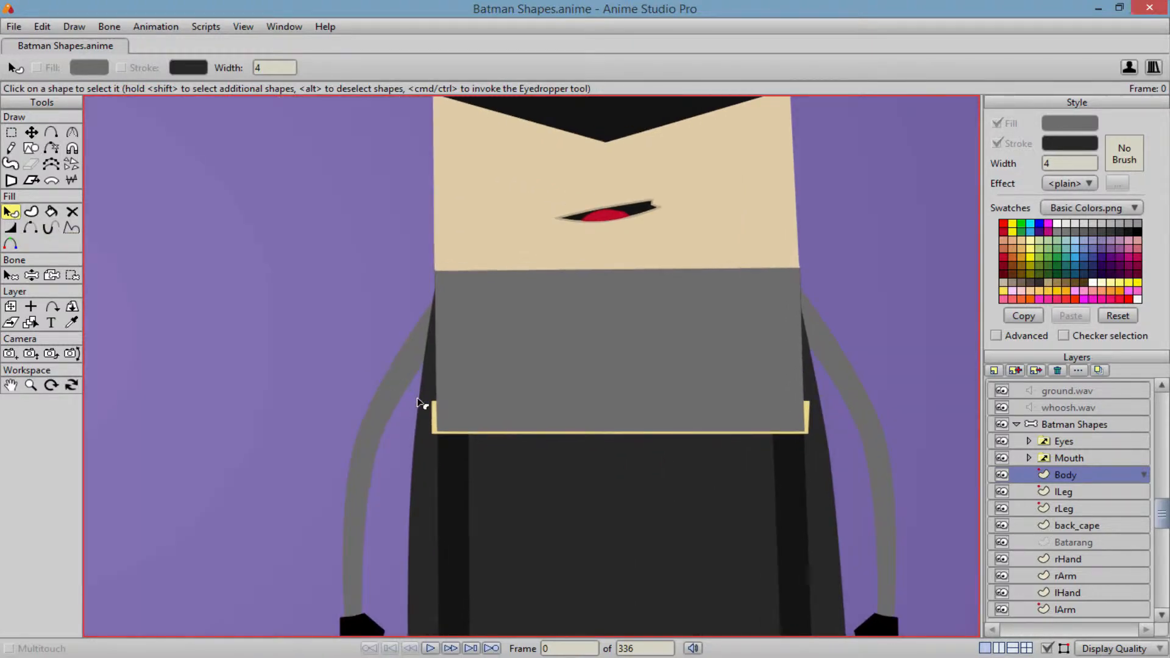
pyautogui.click(435, 413)
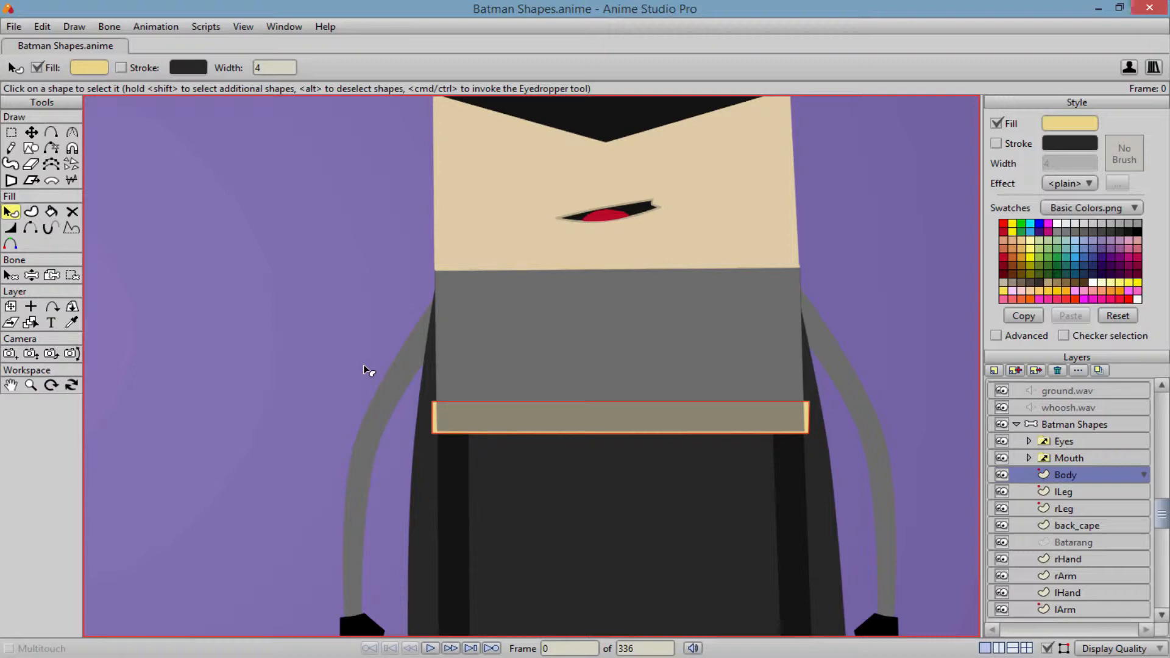
pyautogui.press('Up')
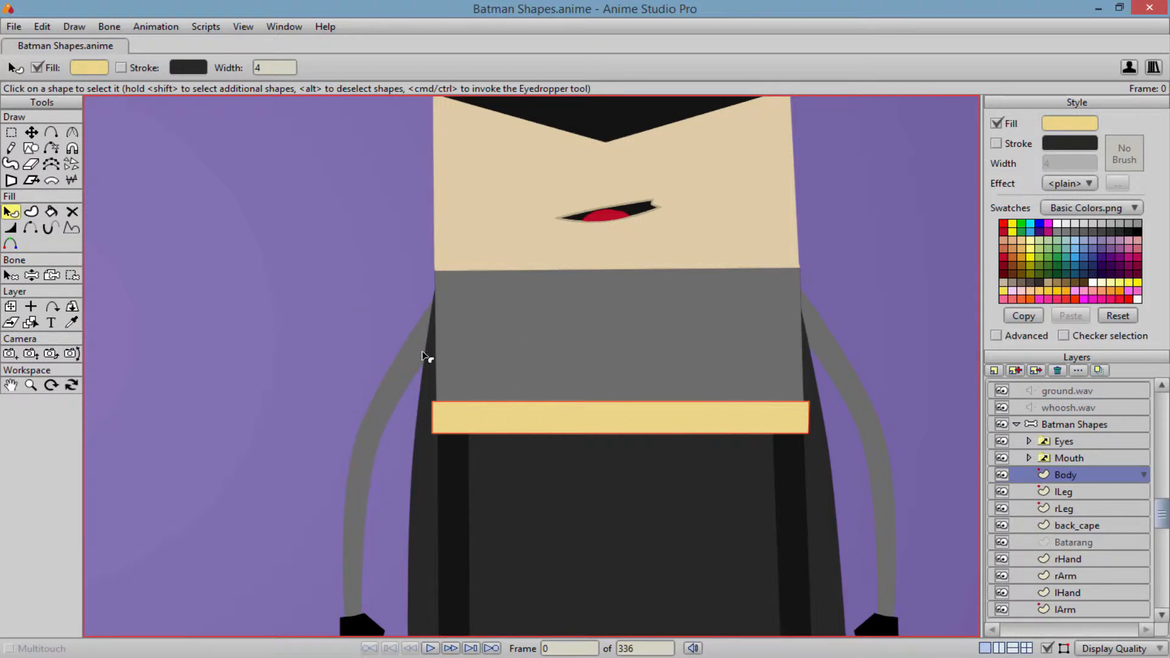
pyautogui.scroll(-2, 402, 357)
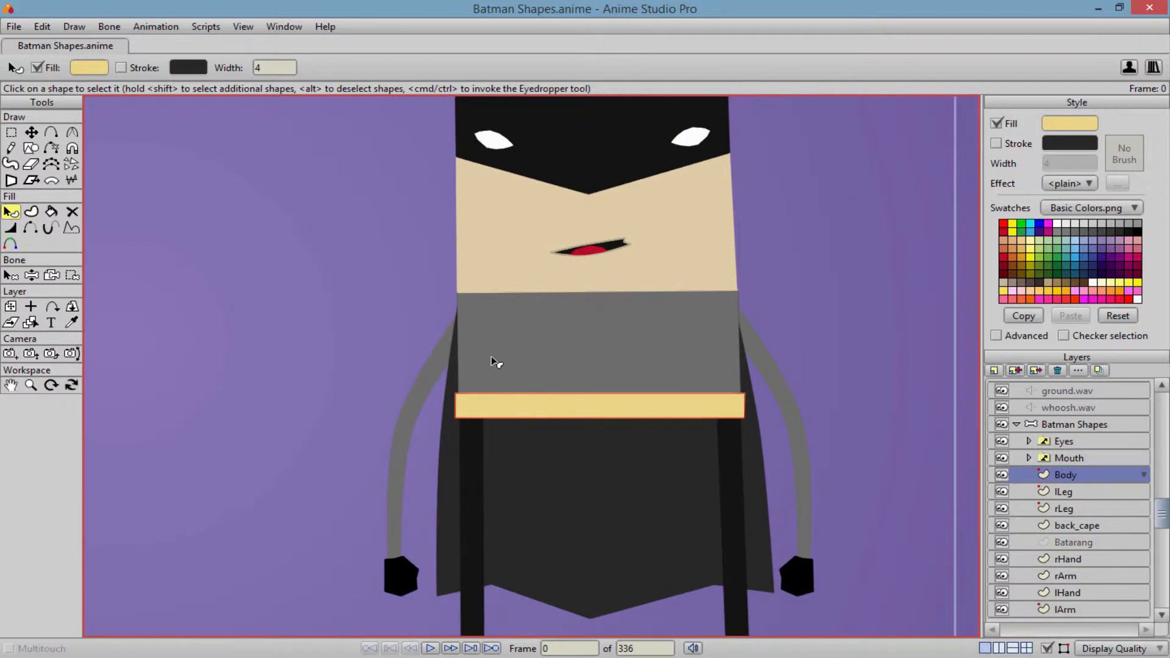
# Select the grey torso shape and send it behind all the other shapes in the Body layer.
pyautogui.press('t')
pyautogui.scroll(1, 585, 390)
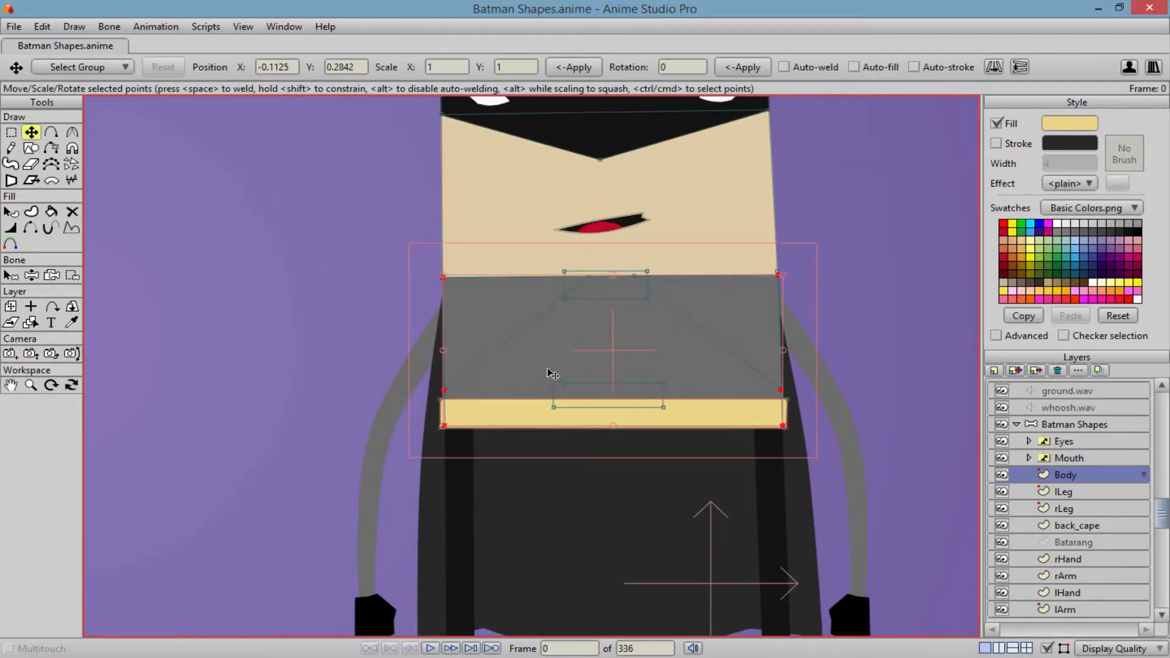
pyautogui.press('q')
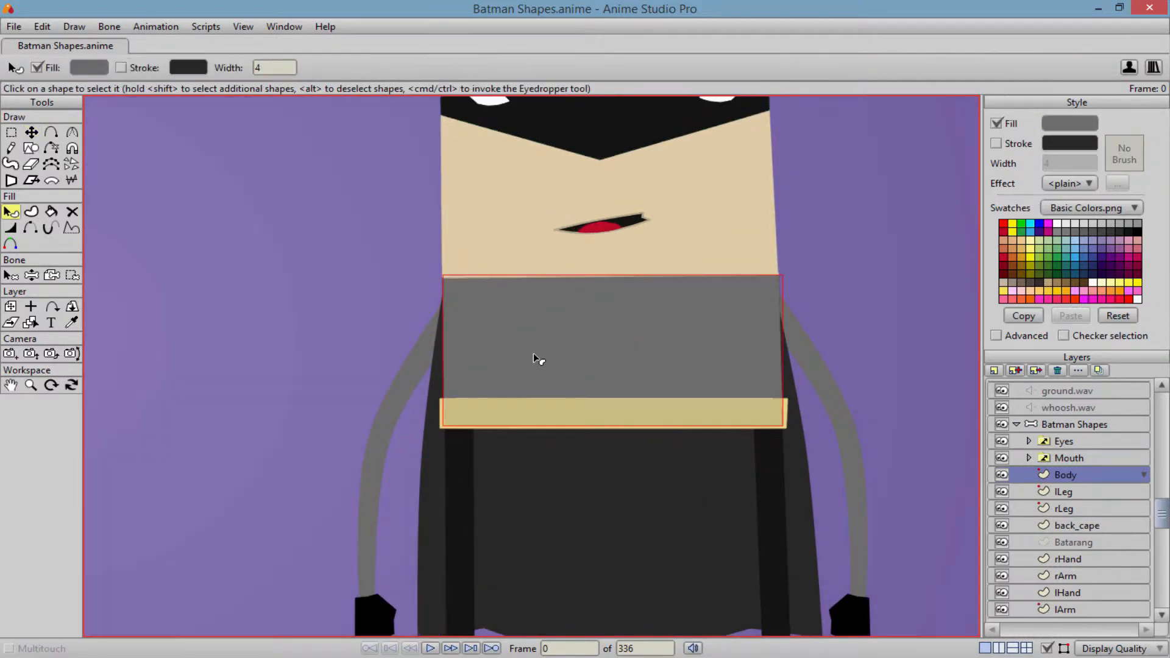
pyautogui.scroll(2, 533, 353)
pyautogui.scroll(-1, 650, 392)
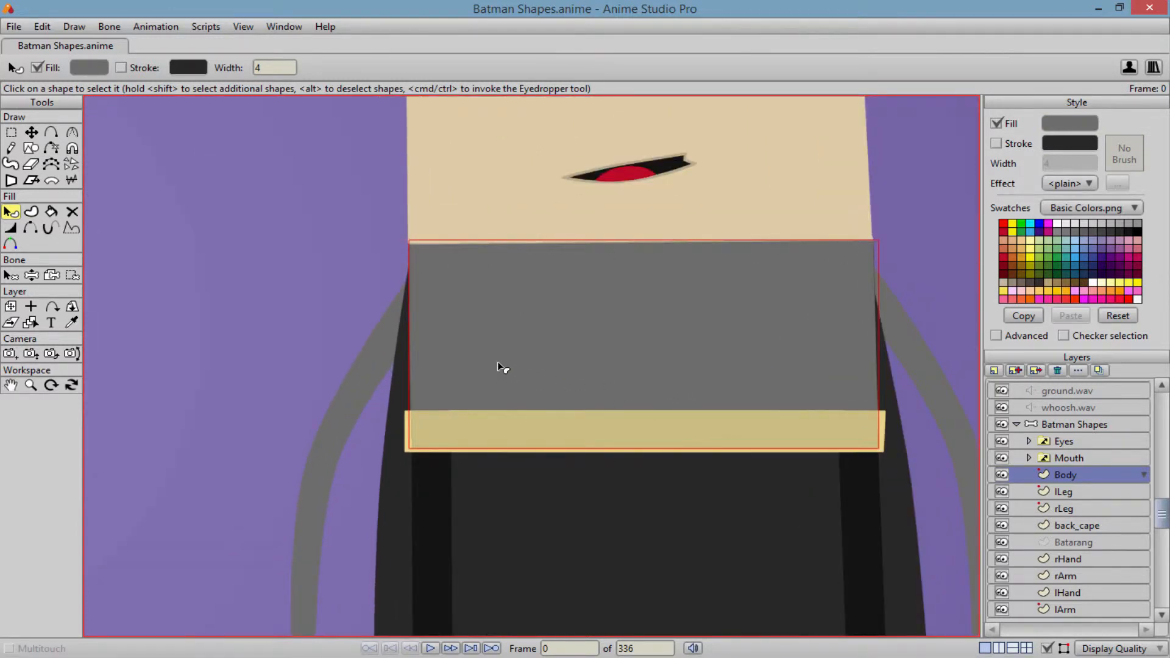
pyautogui.hotkey('shift', 'Down')
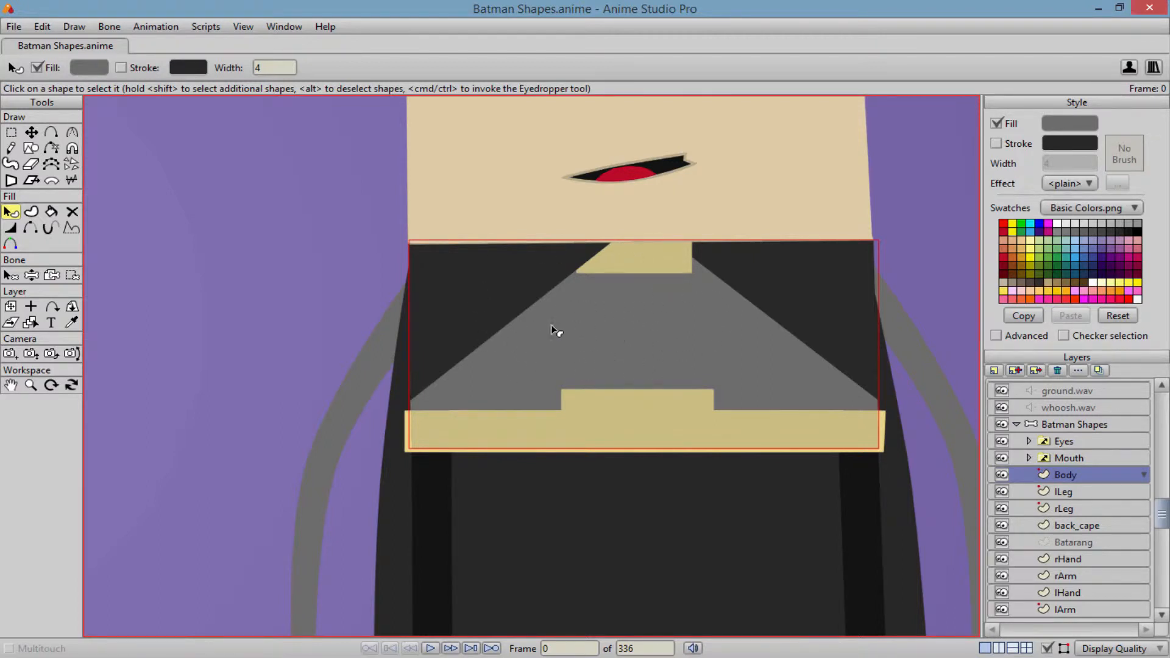
# Lower the black chest shape that overlaps the yellow collar so it sits behind the collar, and select the grey torso shape.
pyautogui.scroll(-1, 491, 337)
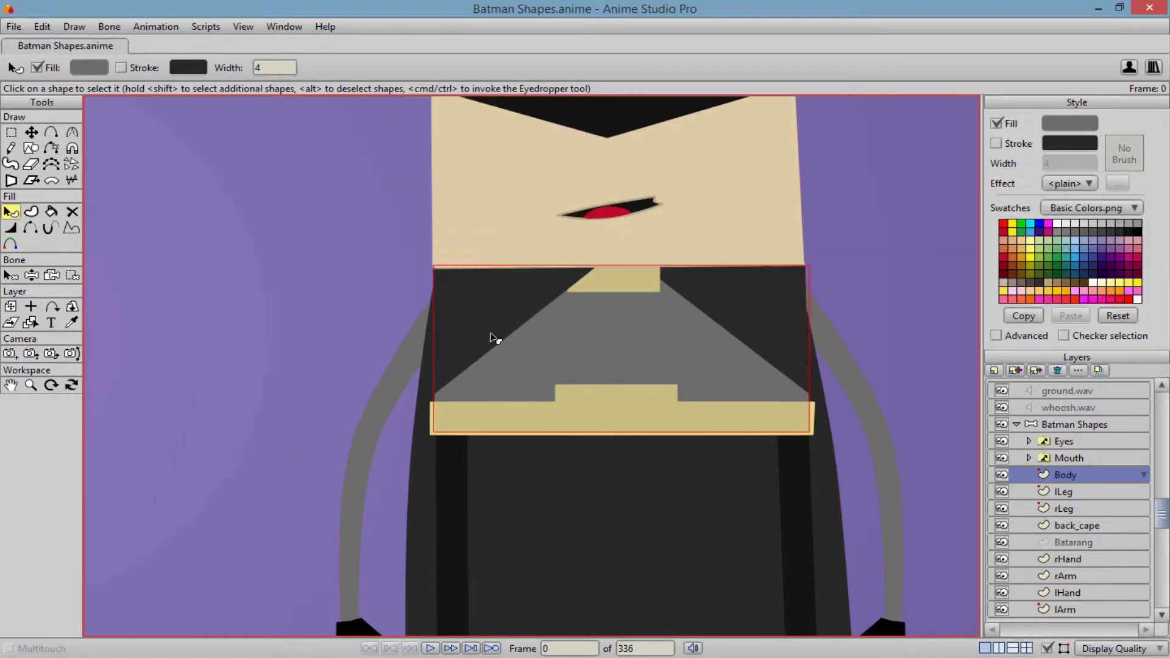
pyautogui.scroll(3, 713, 324)
pyautogui.scroll(-3, 634, 323)
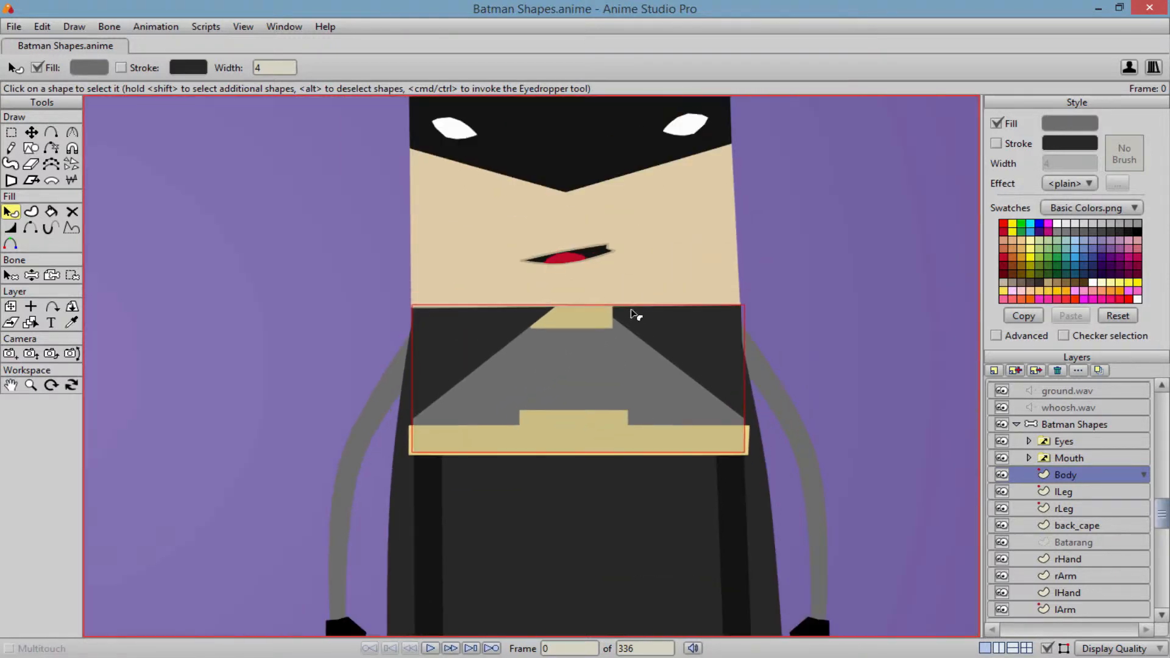
pyautogui.scroll(3, 670, 318)
pyautogui.scroll(1, 542, 344)
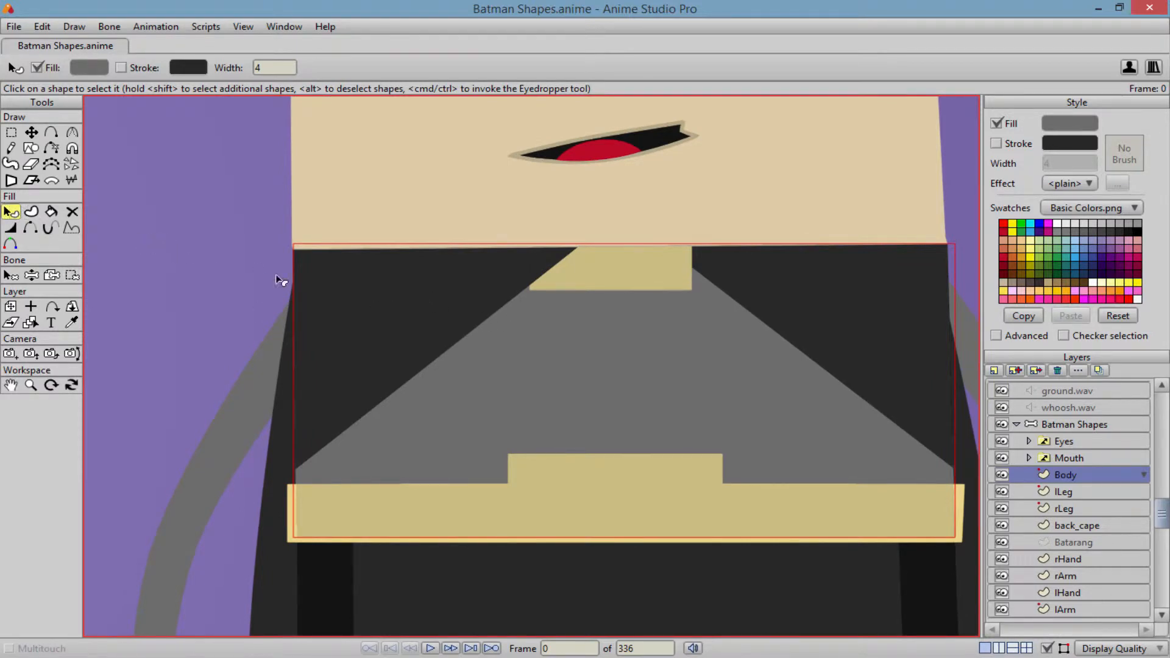
pyautogui.click(371, 304)
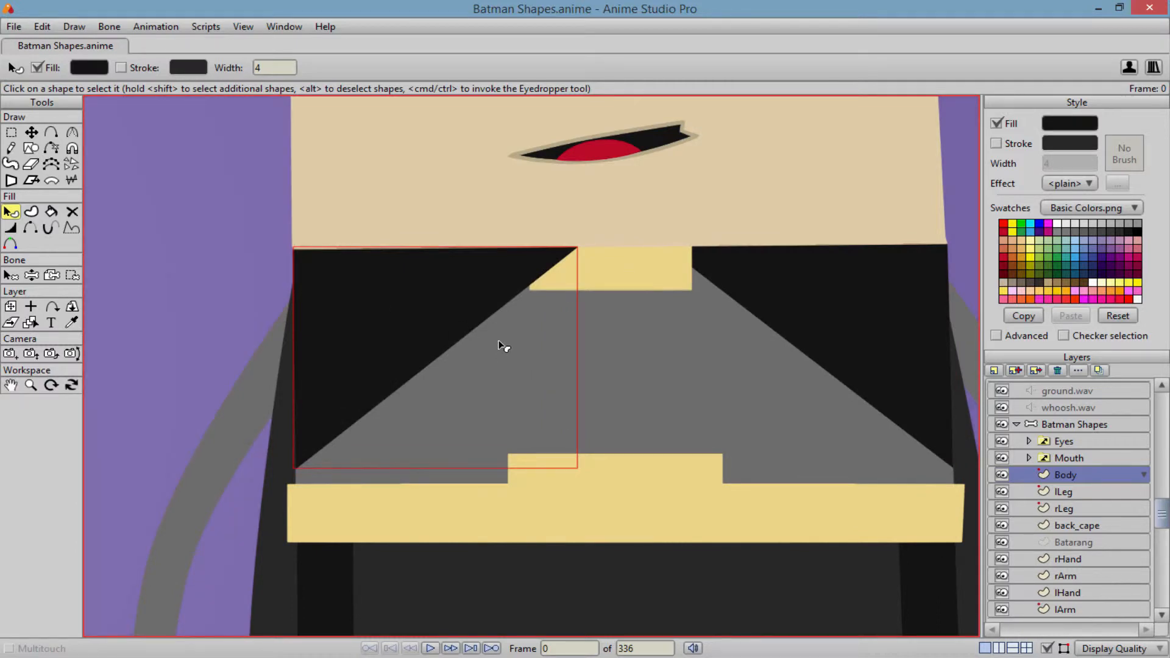
pyautogui.press('pagedown')
pyautogui.click(500, 342)
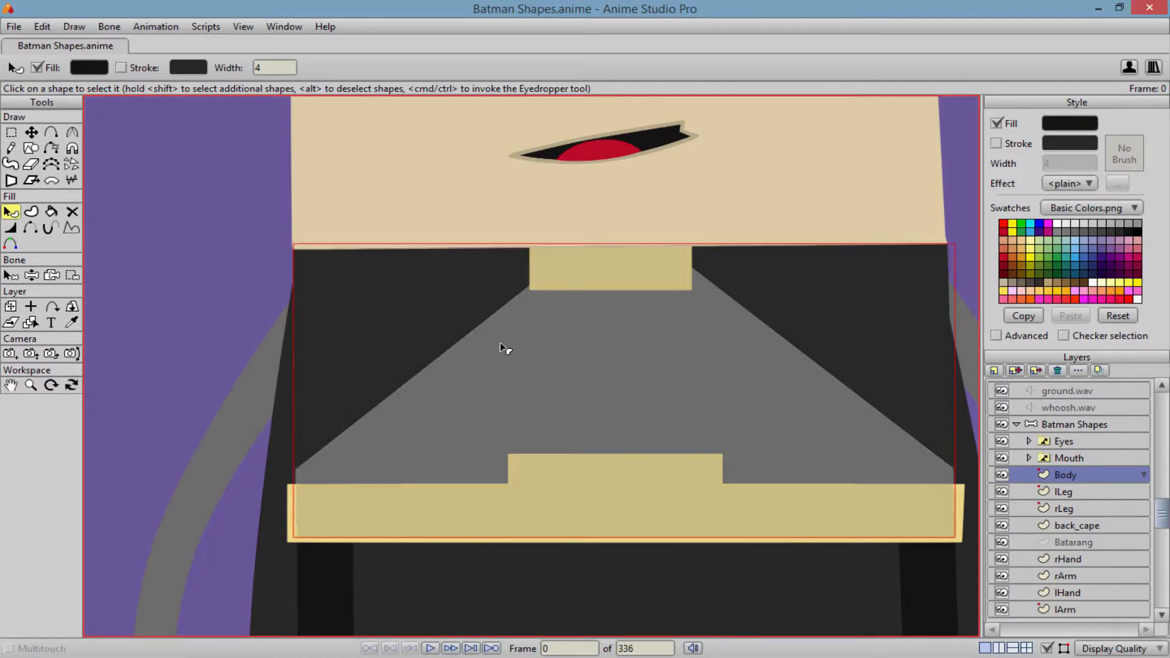
# Select the black chest shape on the figure's right-hand side of the collar and lower it behind the grey torso shape.
pyautogui.click(415, 277)
pyautogui.scroll(-3, 536, 317)
pyautogui.scroll(2, 536, 317)
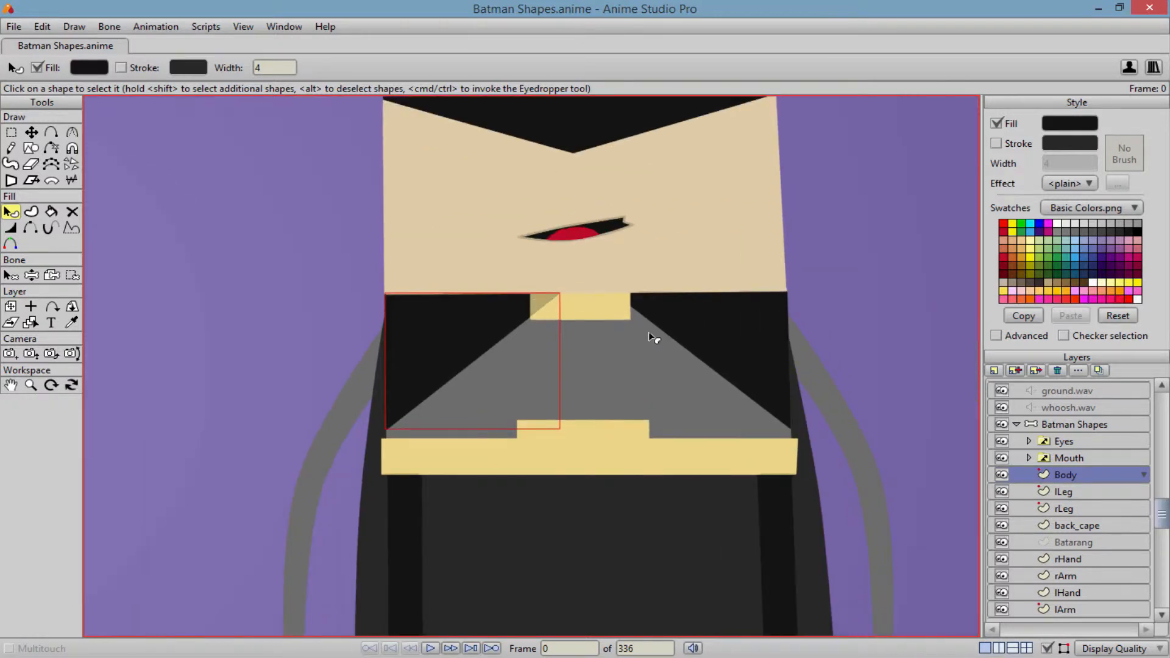
pyautogui.moveTo(648, 332); pyautogui.dragTo(478, 262)
pyautogui.scroll(-2, 479, 262)
pyautogui.moveTo(373, 232); pyautogui.dragTo(470, 323)
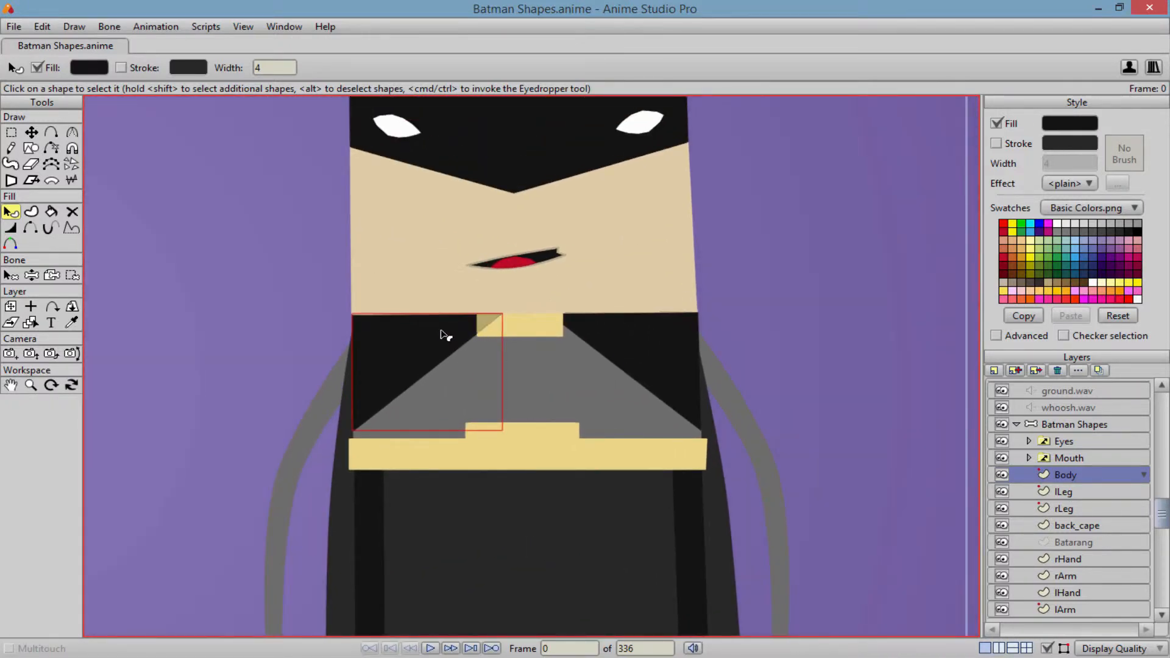
pyautogui.click(645, 341)
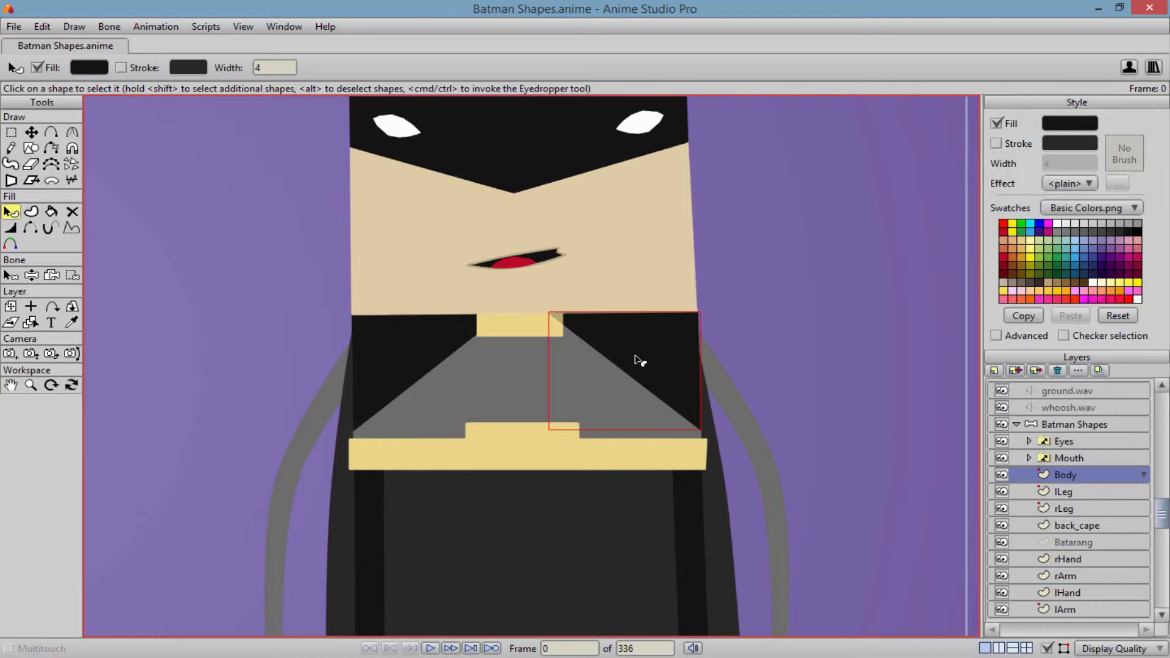
pyautogui.press('Down')
# Shift the hidden chest shape's points up and outward with Transform Points, and raise the exposed shape above the grey torso.
pyautogui.click(604, 395)
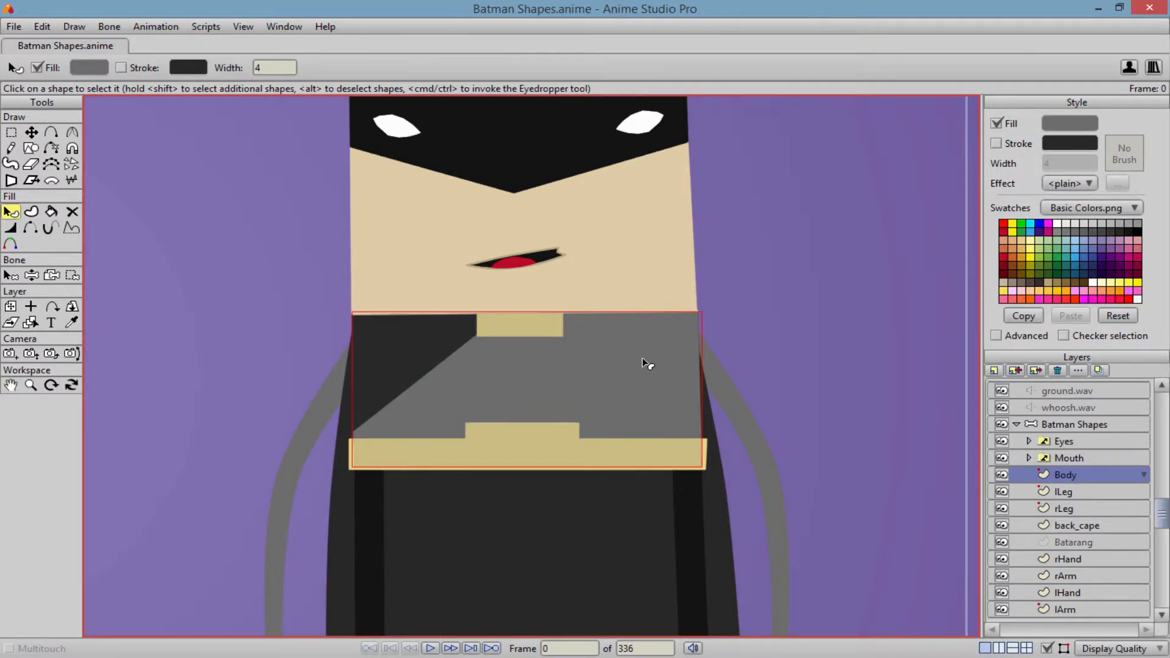
pyautogui.scroll(2, 541, 368)
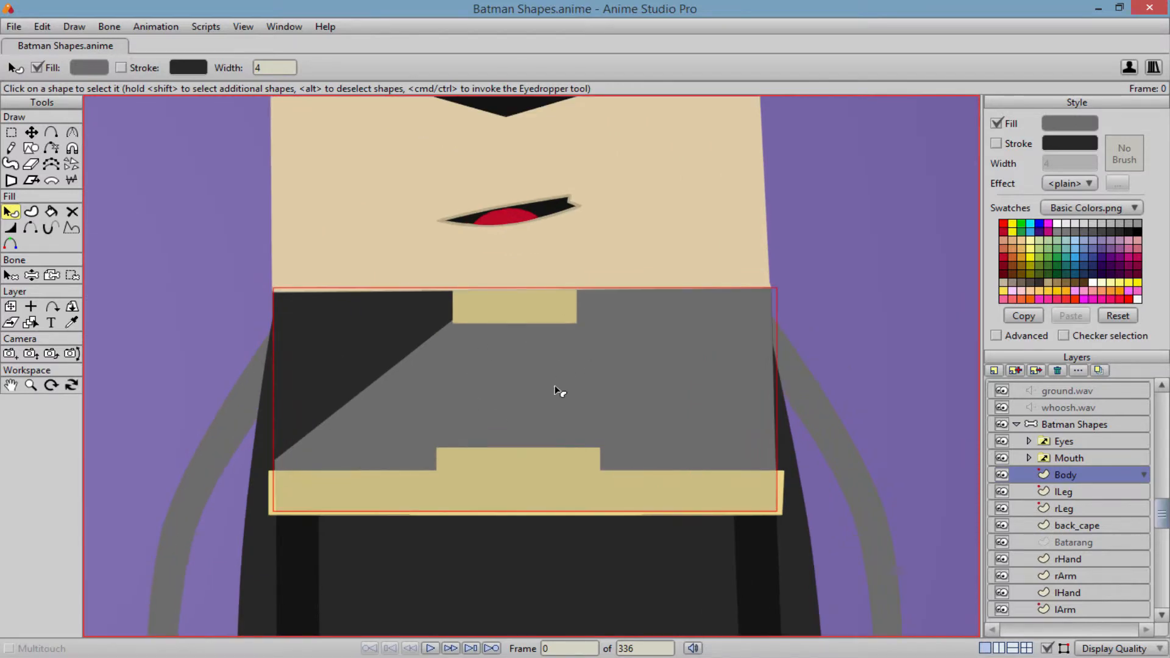
pyautogui.press('t')
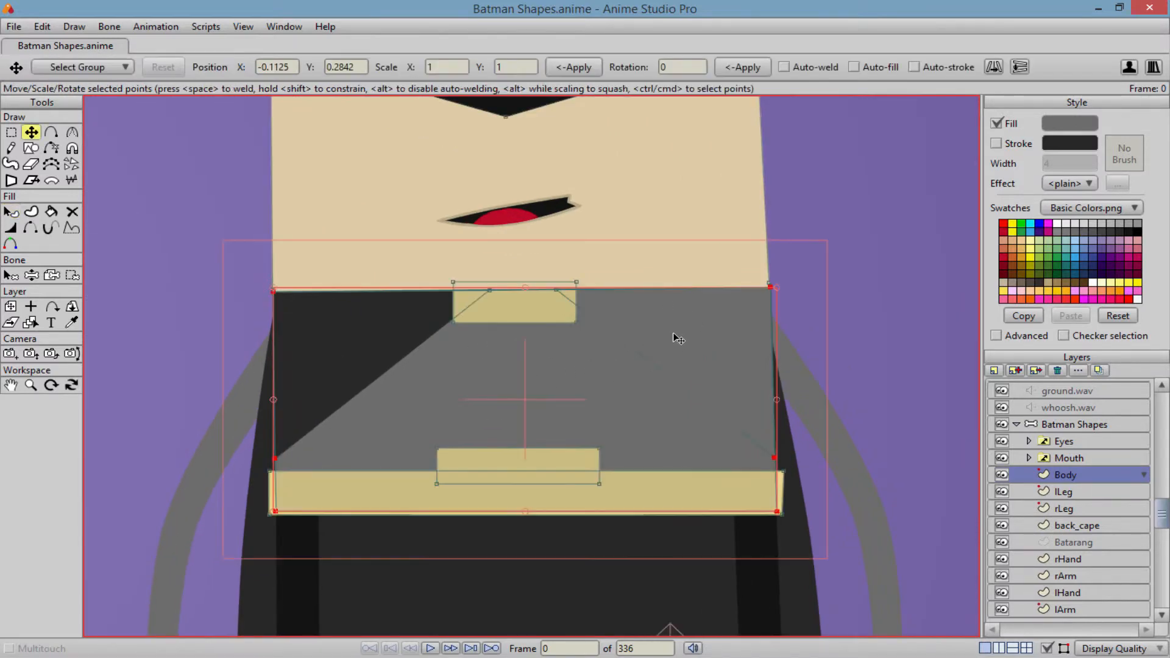
pyautogui.click(631, 345)
pyautogui.moveTo(639, 350); pyautogui.dragTo(748, 267)
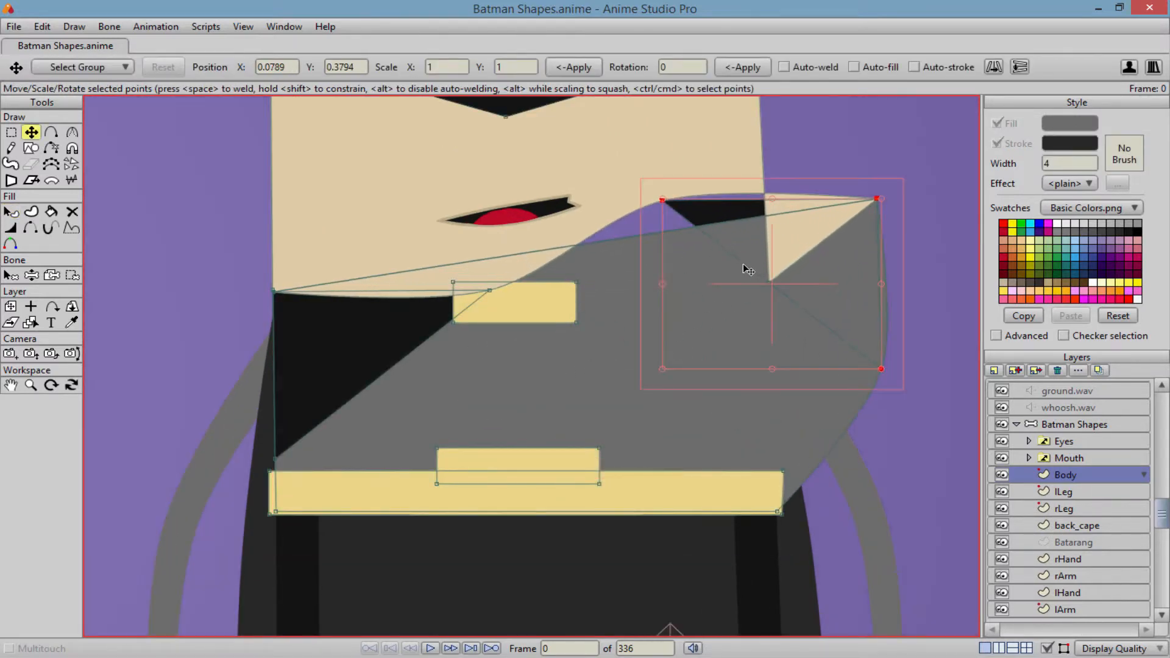
pyautogui.press('q')
pyautogui.click(739, 212)
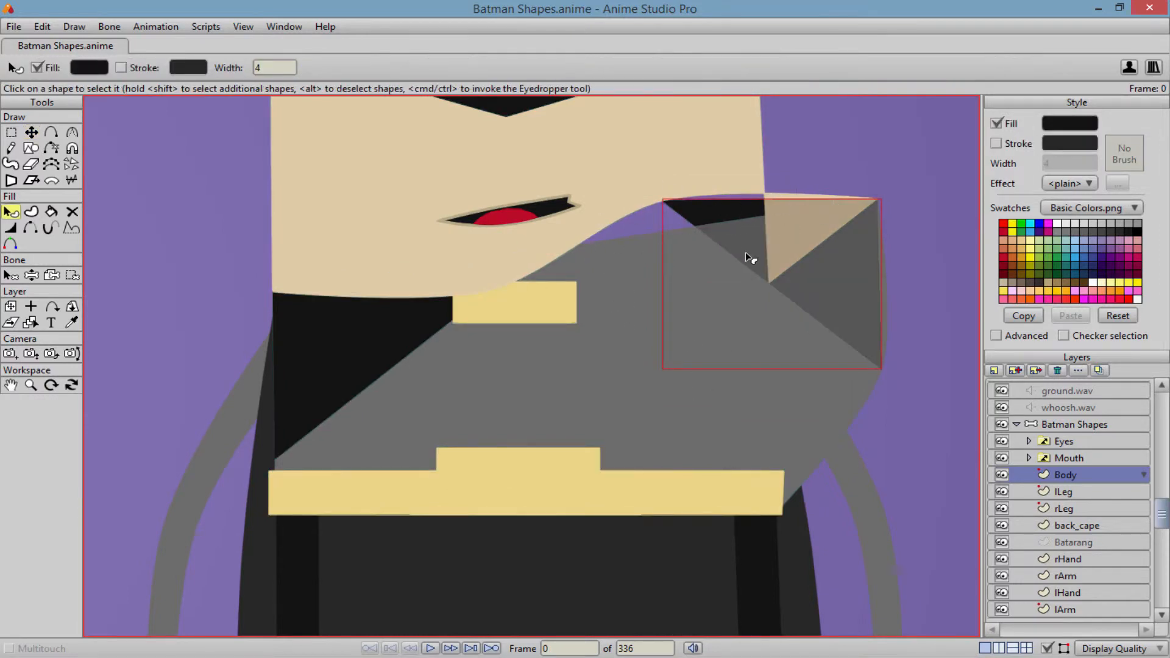
pyautogui.hotkey('shift', 'Up')
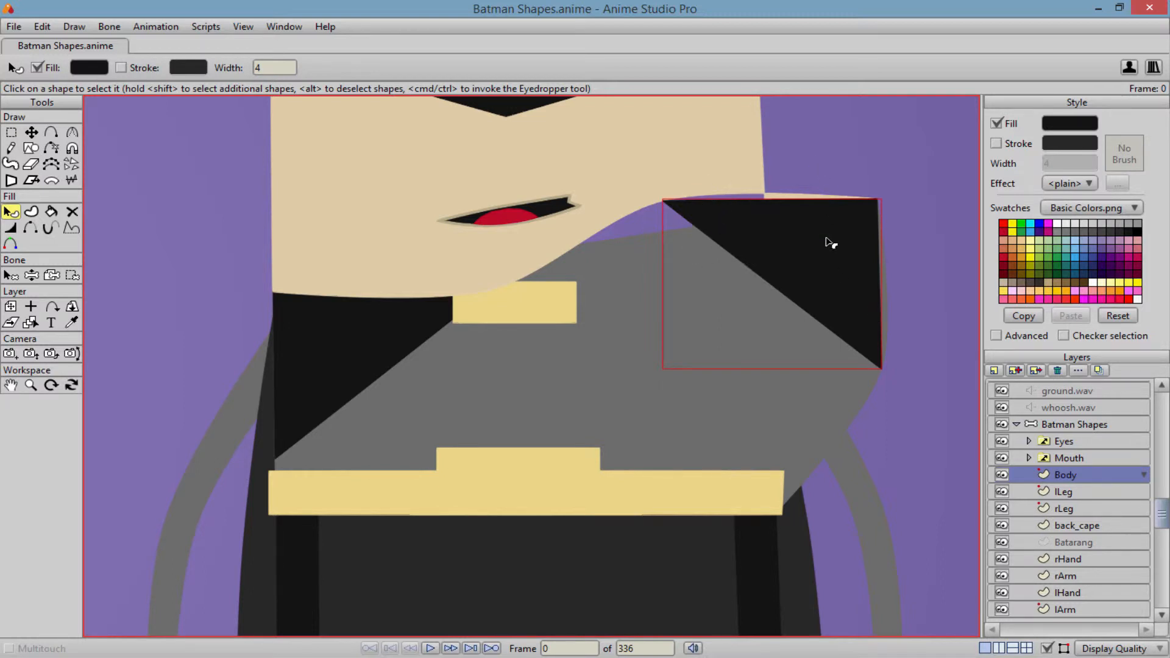
# Move the raised chest shape back over the torso, and undo the point moves and the reordering.
pyautogui.press('t')
pyautogui.moveTo(780, 257); pyautogui.dragTo(677, 337)
pyautogui.hotkey('ctrl', 'z')
pyautogui.hotkey('ctrl', 'z')
pyautogui.hotkey('ctrl', 'z')
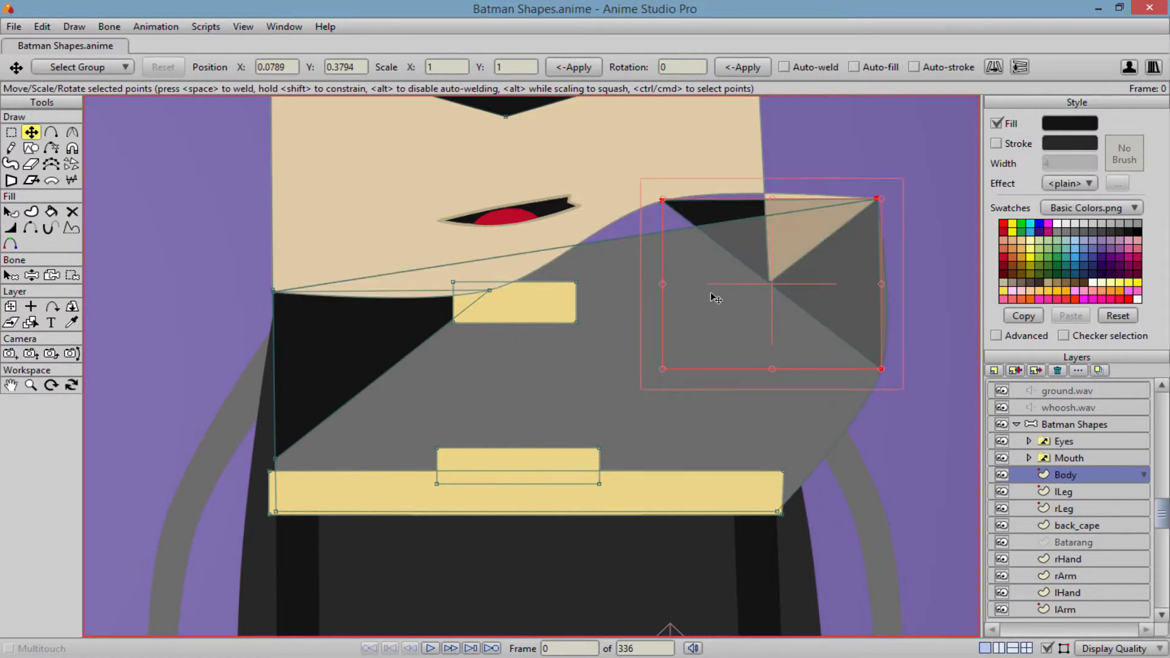
# Send the grey torso shape to the back of the Body layer, trying it once in front of every shape, and deselect it.
pyautogui.press('q')
pyautogui.click(562, 381)
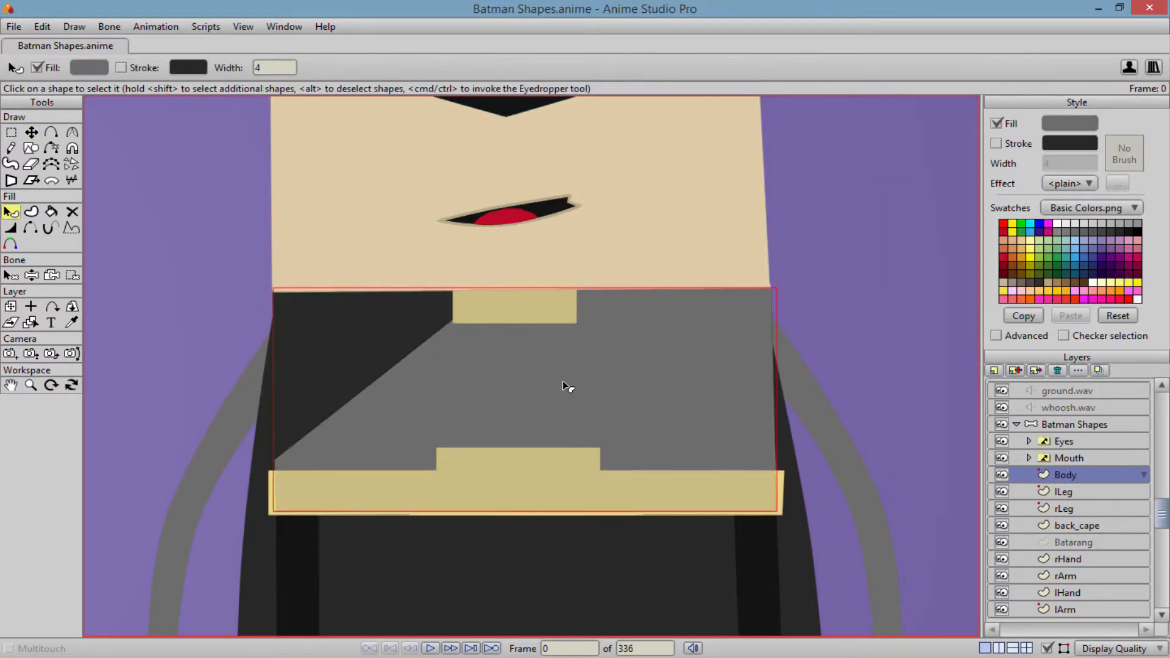
pyautogui.press('Down')
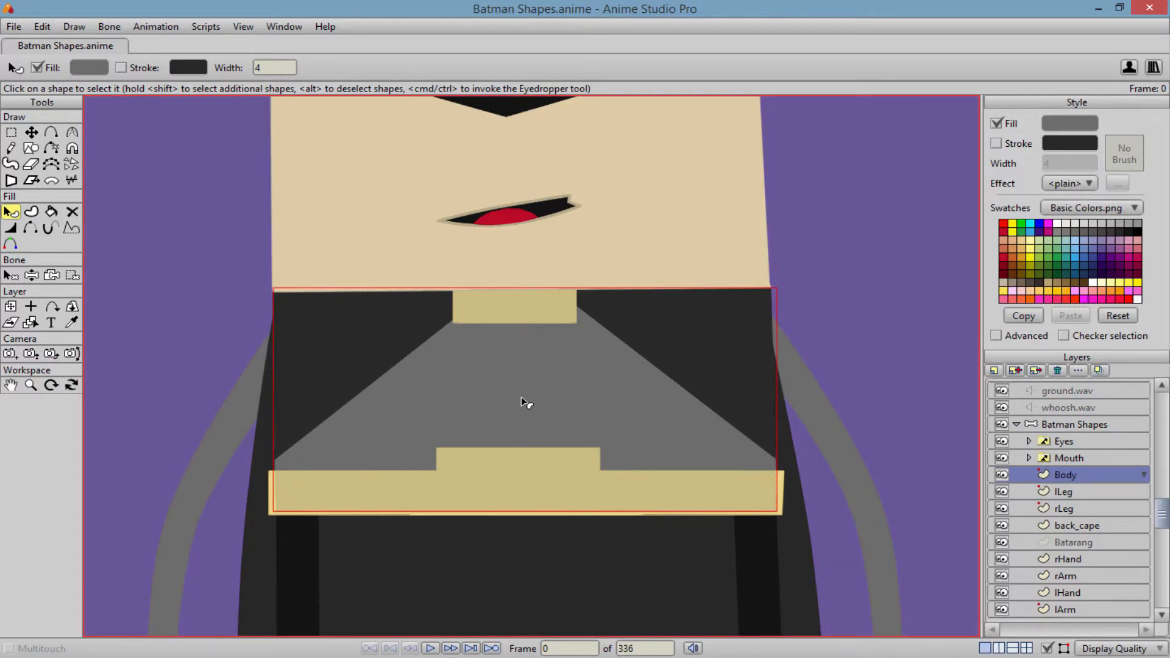
pyautogui.hotkey('shift', 'Up')
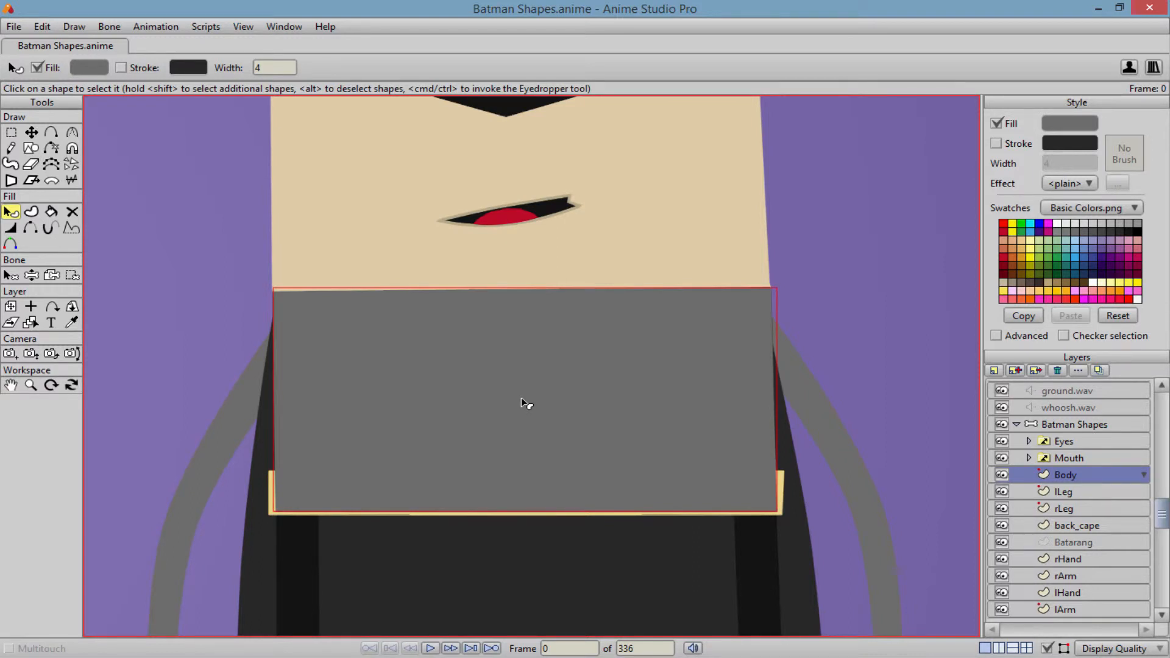
pyautogui.hotkey('shift', 'Down')
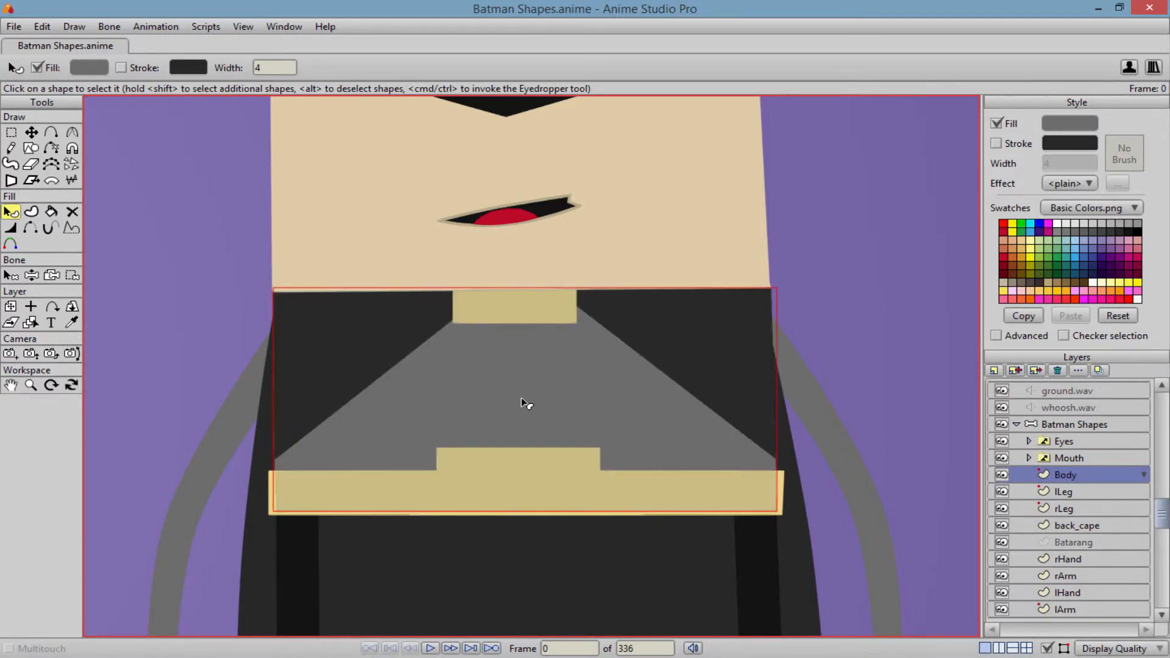
pyautogui.click(817, 376)
# Compare the reordered chest, collar and belt with the finished Batman figure.
pyautogui.scroll(-5, 815, 378)
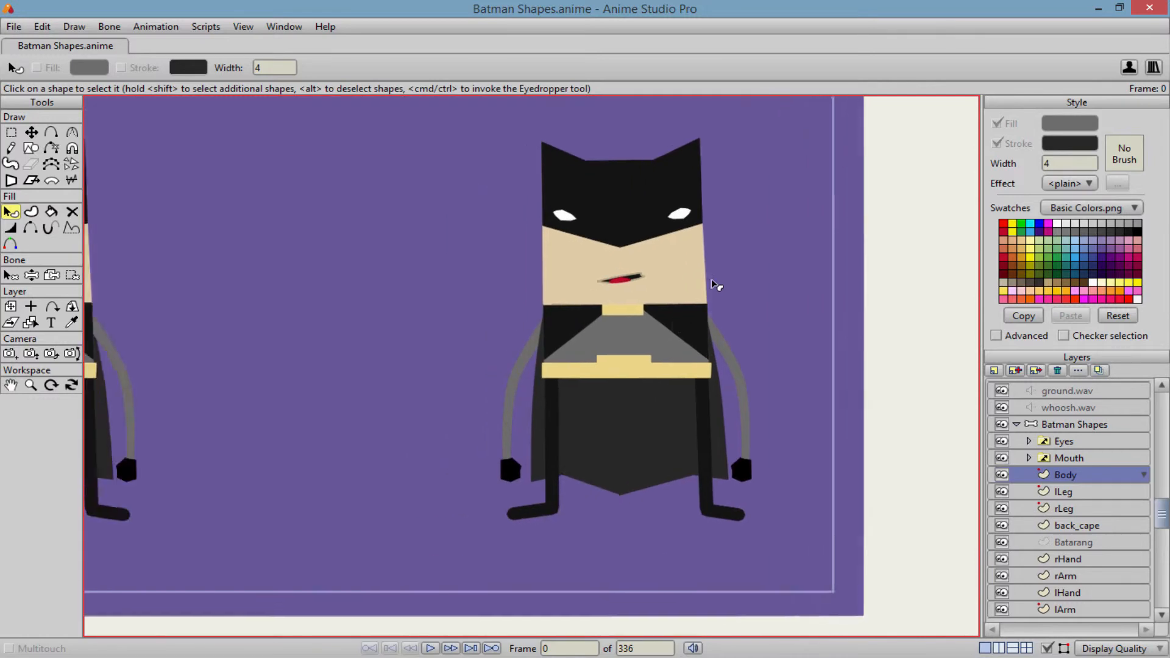
pyautogui.scroll(-2, 713, 286)
pyautogui.scroll(3, 658, 358)
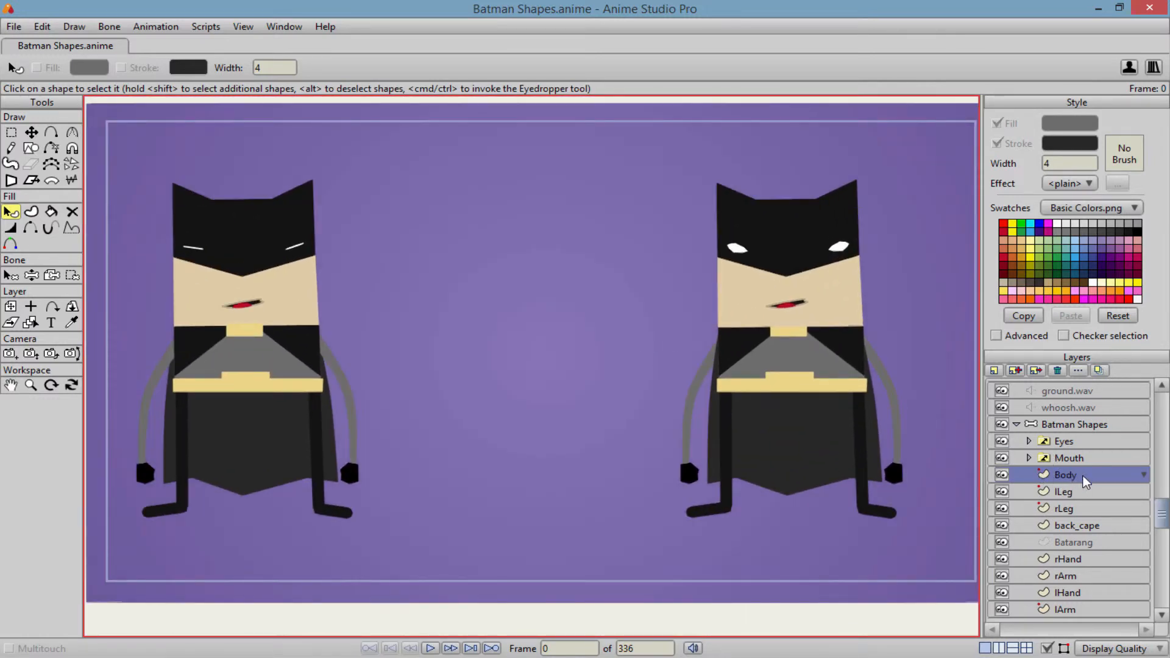
pyautogui.moveTo(899, 465); pyautogui.dragTo(869, 462)
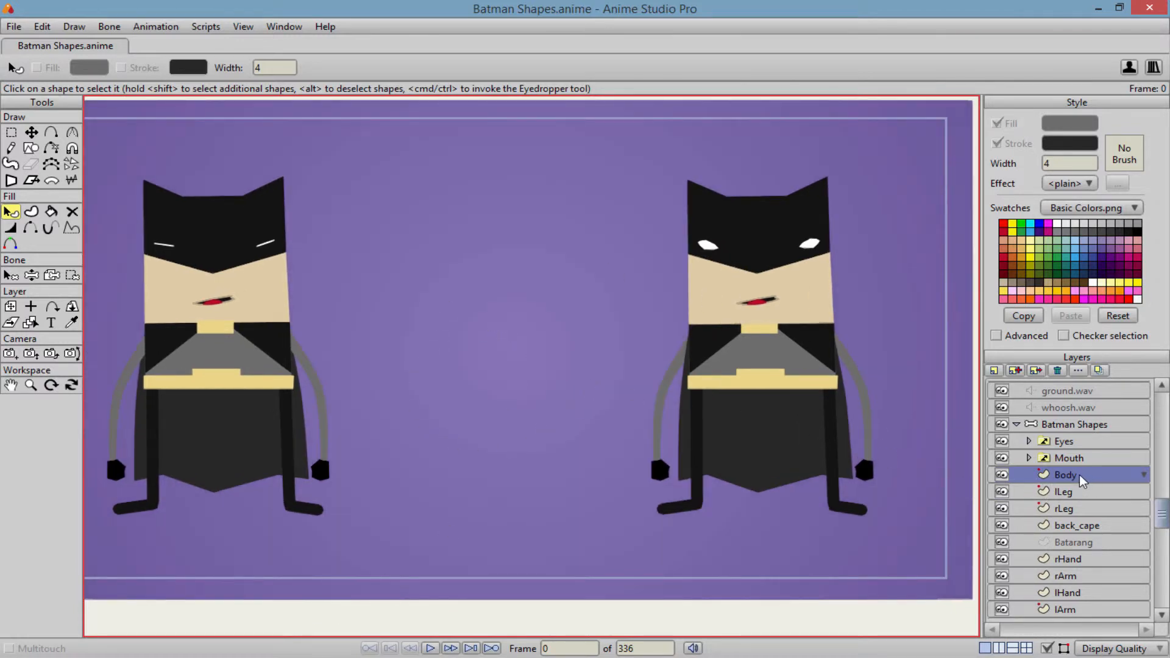
# Hide and show the rArm layer to identify which arm of the Batman Shapes figure it holds.
pyautogui.scroll(5, 749, 426)
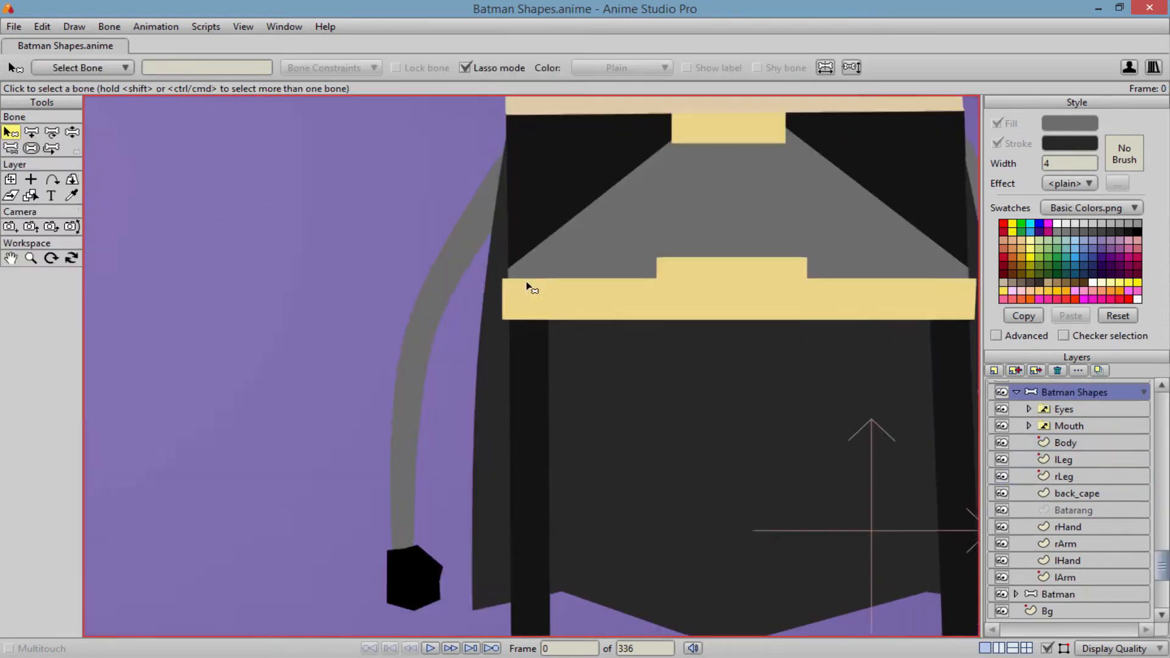
pyautogui.scroll(-3, 529, 298)
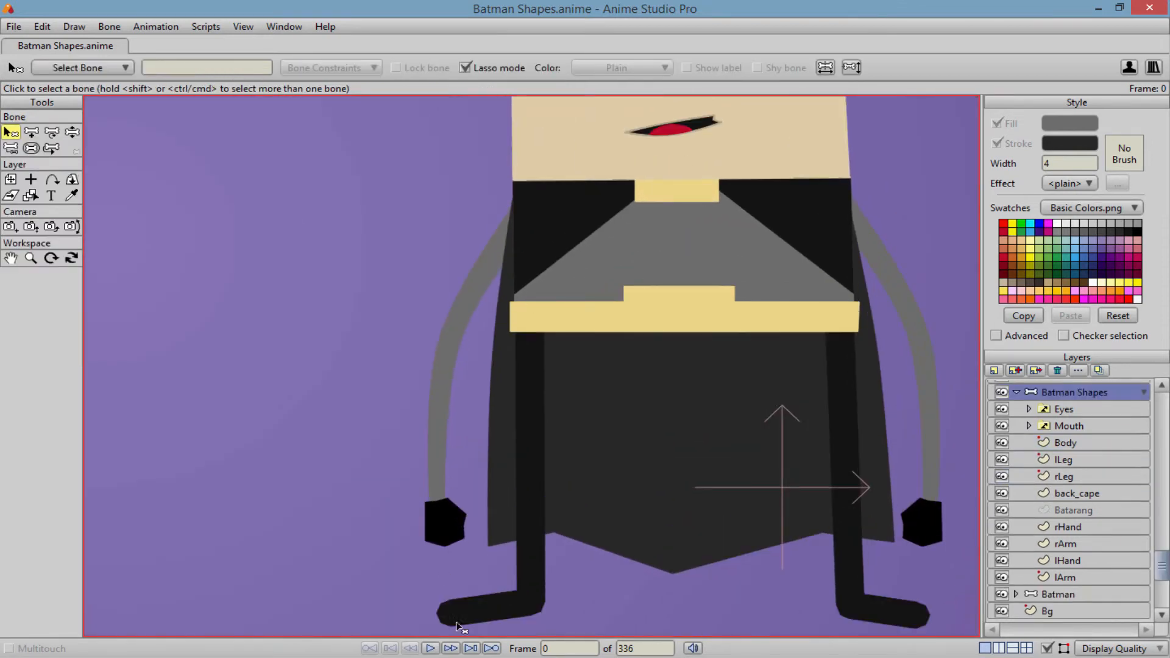
pyautogui.click(1003, 544)
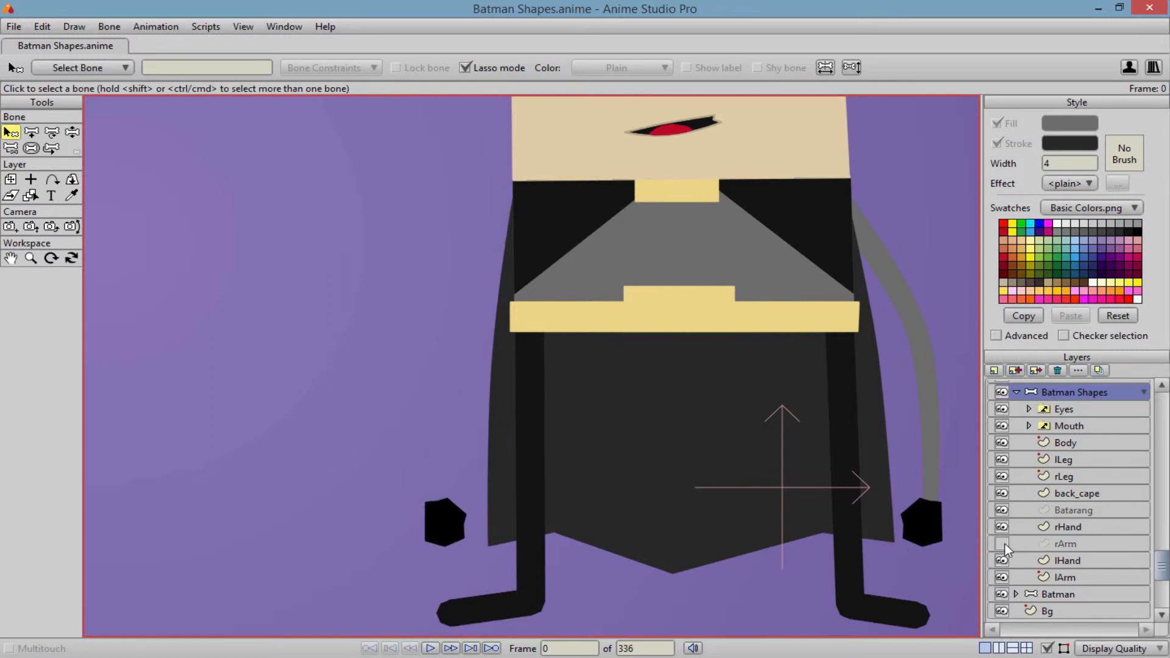
pyautogui.click(1003, 544)
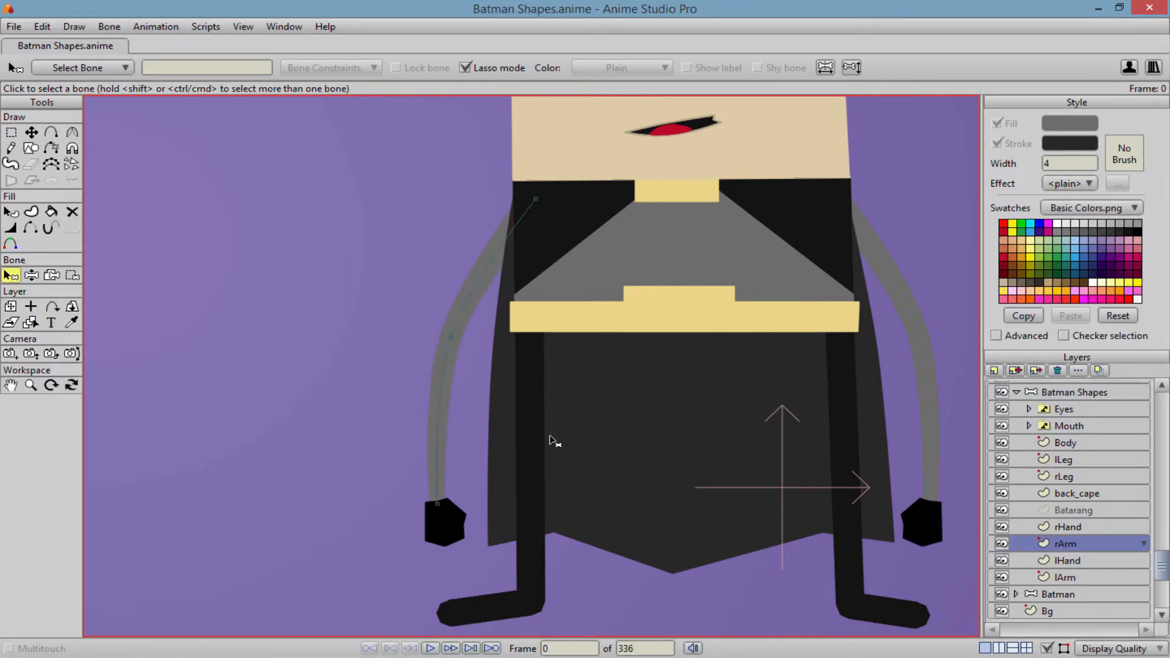
# Select the grey arm shape in the rArm layer with the Select Shape tool.
pyautogui.press('q')
pyautogui.click(430, 405)
pyautogui.press('b')
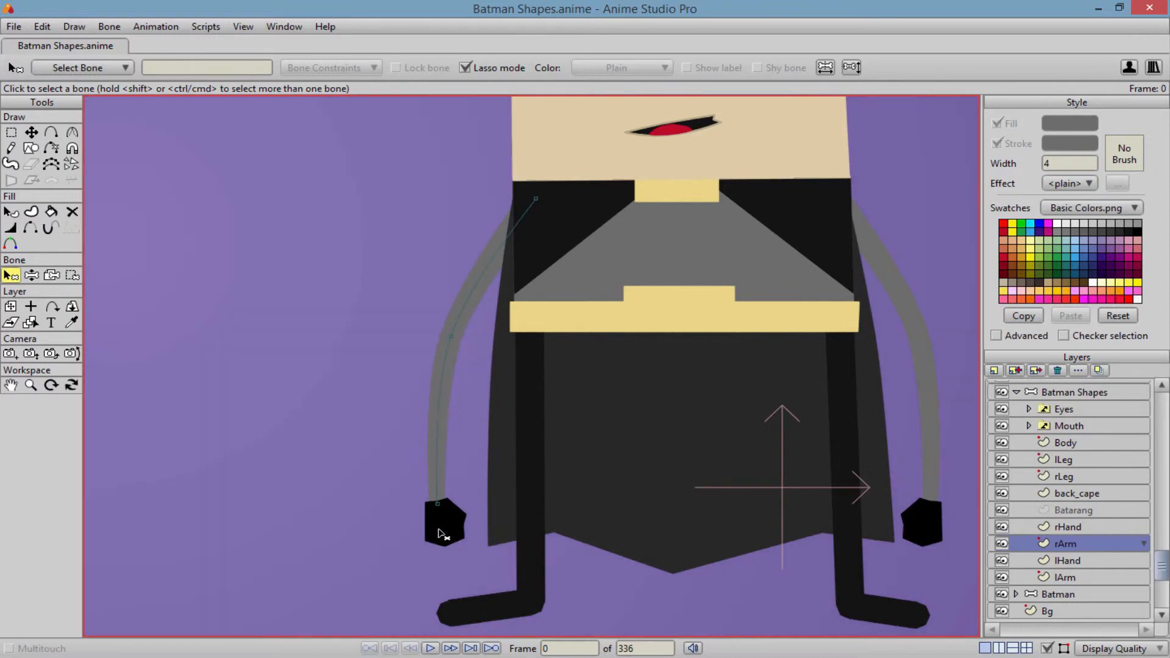
pyautogui.press('q')
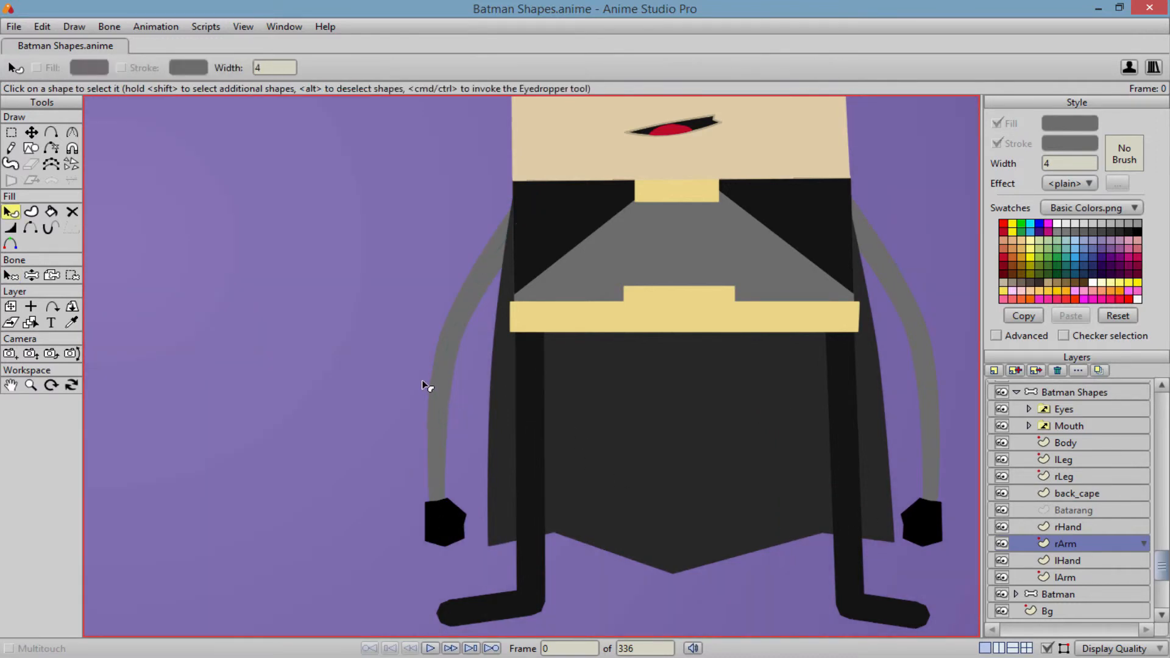
pyautogui.click(439, 380)
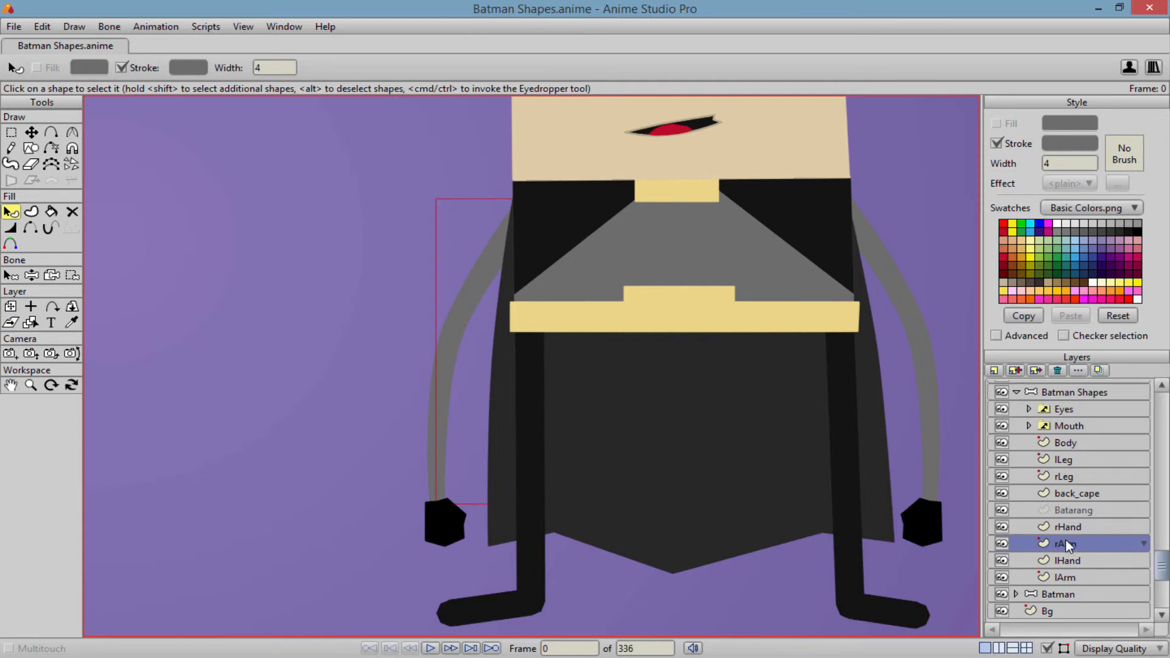
# Try moving the rArm layer above the Body layer, and undo the layer reordering.
pyautogui.moveTo(1066, 541); pyautogui.dragTo(1067, 442)
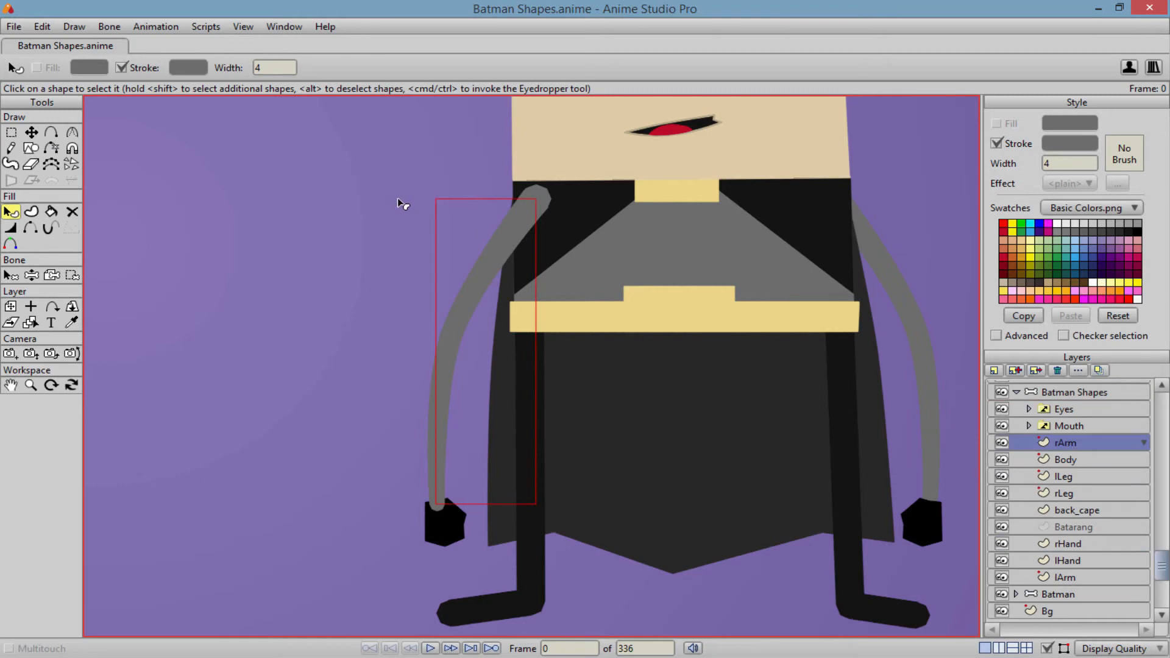
pyautogui.scroll(-6, 624, 290)
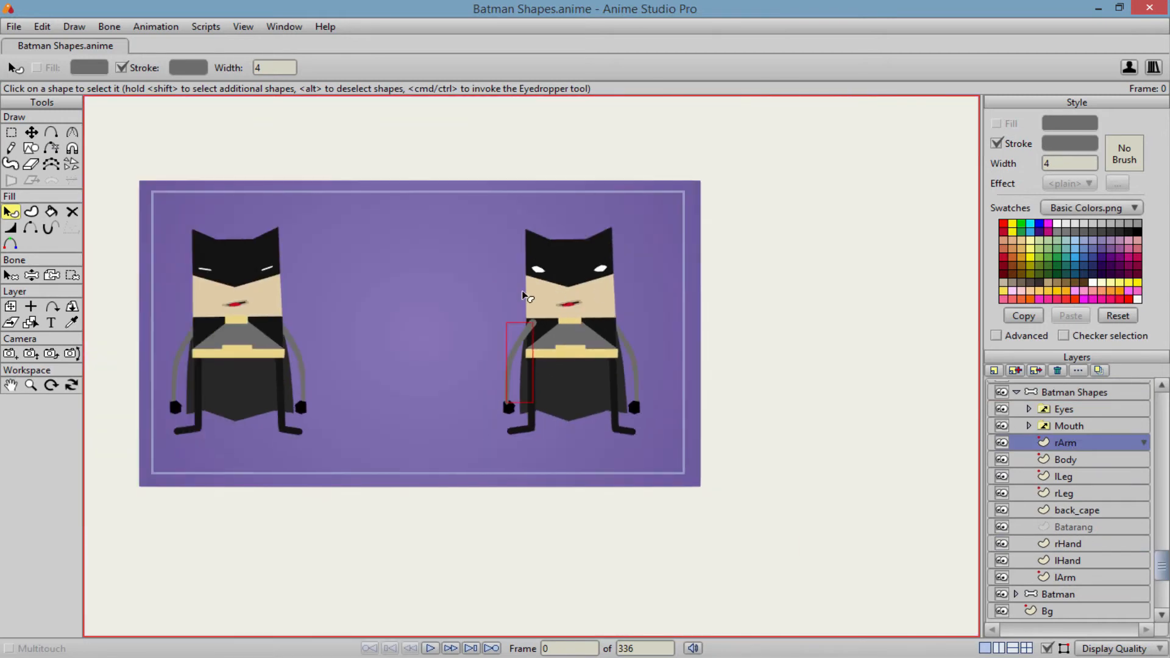
pyautogui.scroll(5, 522, 292)
pyautogui.hotkey('ctrl', 'z')
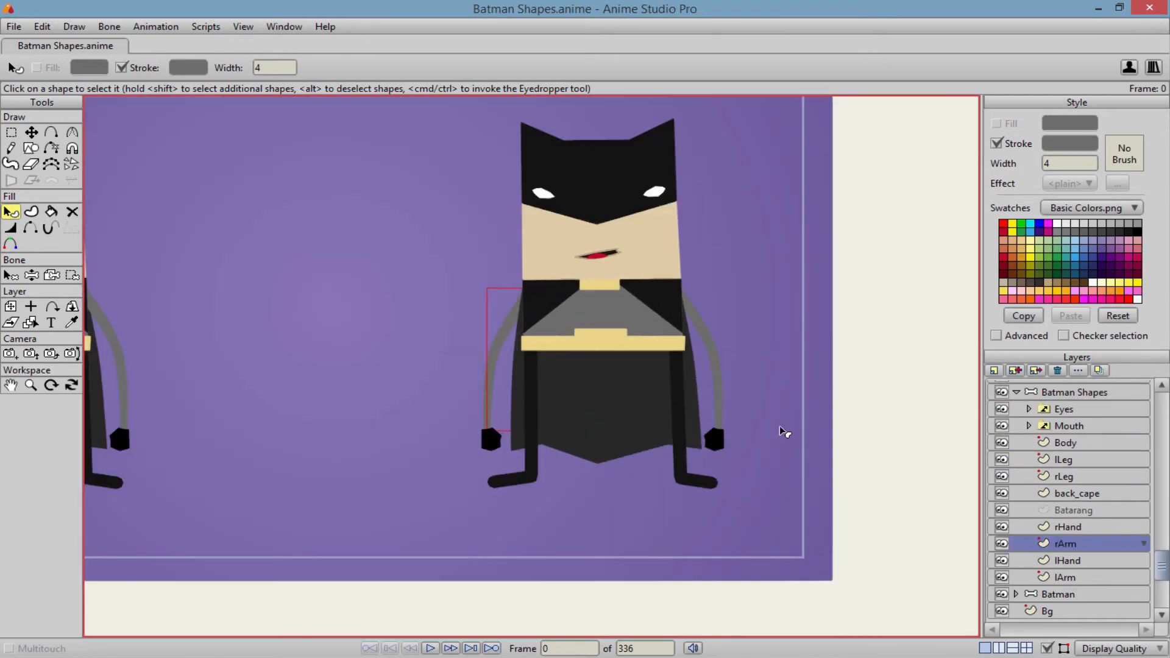
# In the Body layer, send the black chest shape on the rArm side to the back, and raise it one level above the grey torso.
pyautogui.scroll(4, 762, 426)
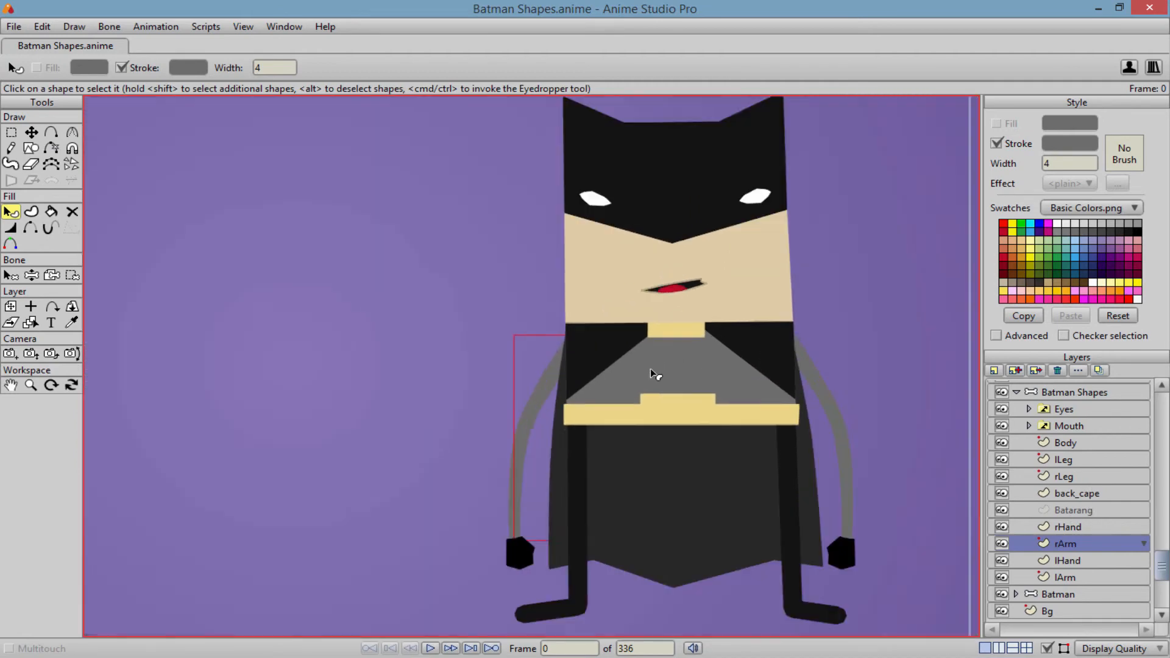
pyautogui.scroll(4, 655, 374)
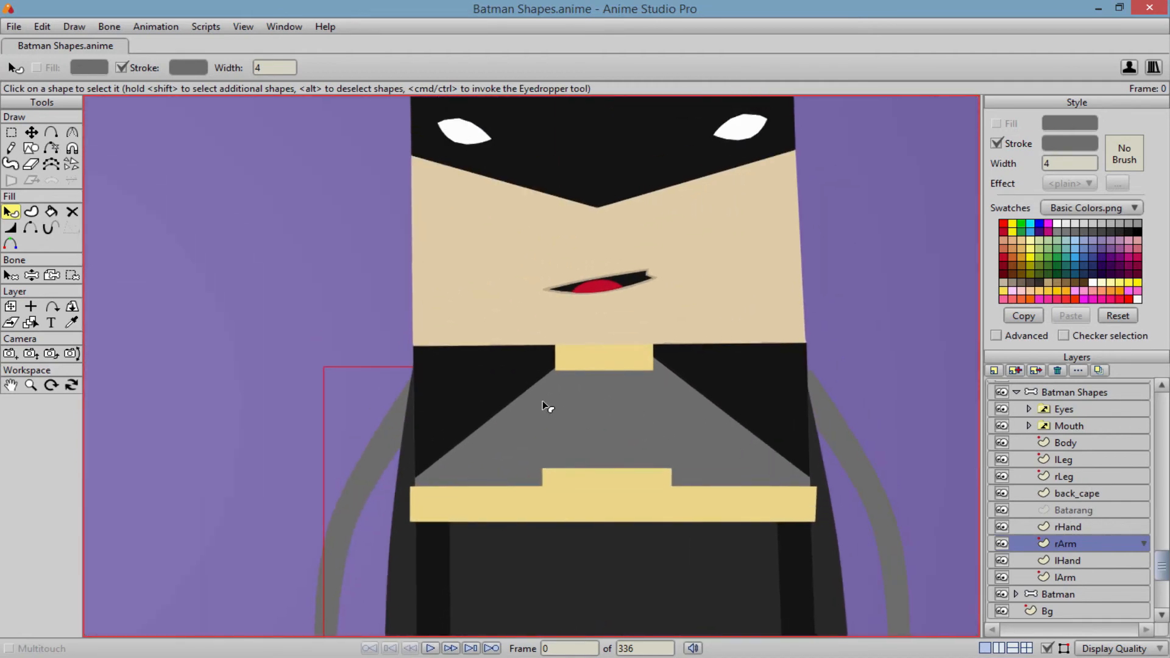
pyautogui.click(479, 388)
pyautogui.click(1070, 443)
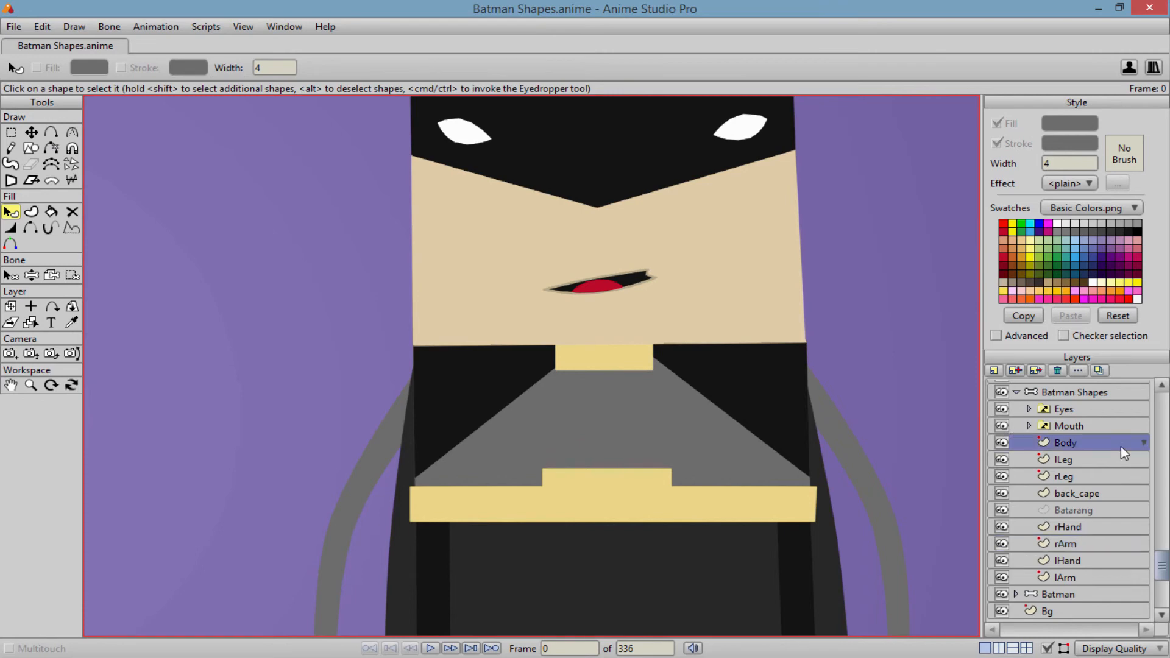
pyautogui.scroll(1, 663, 390)
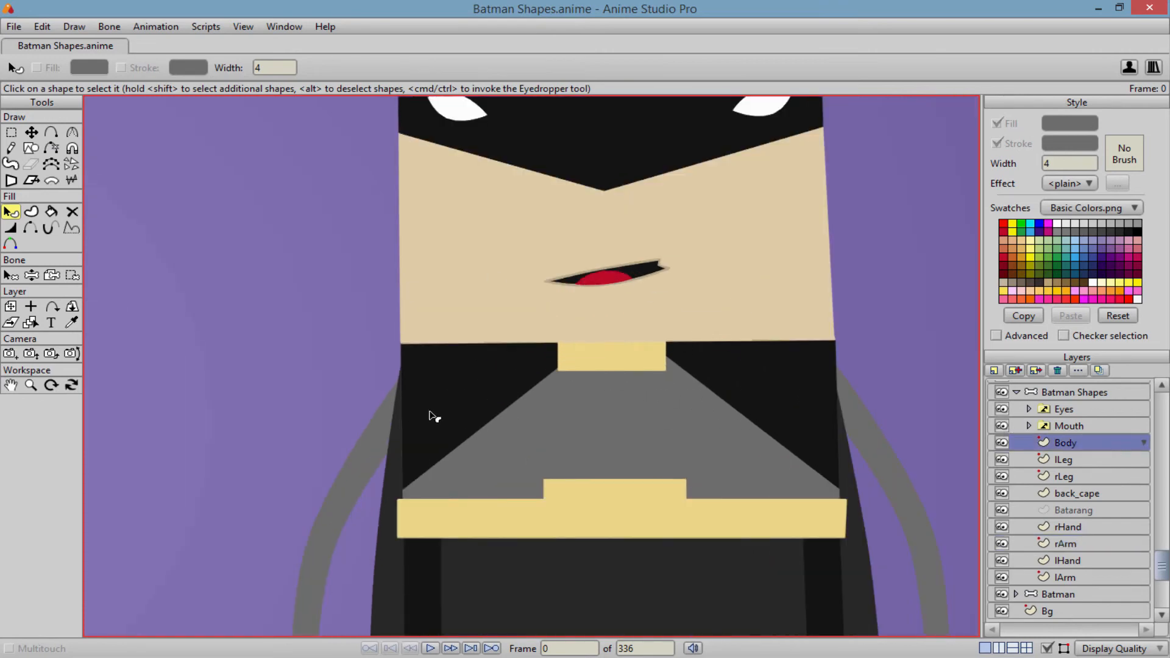
pyautogui.click(448, 402)
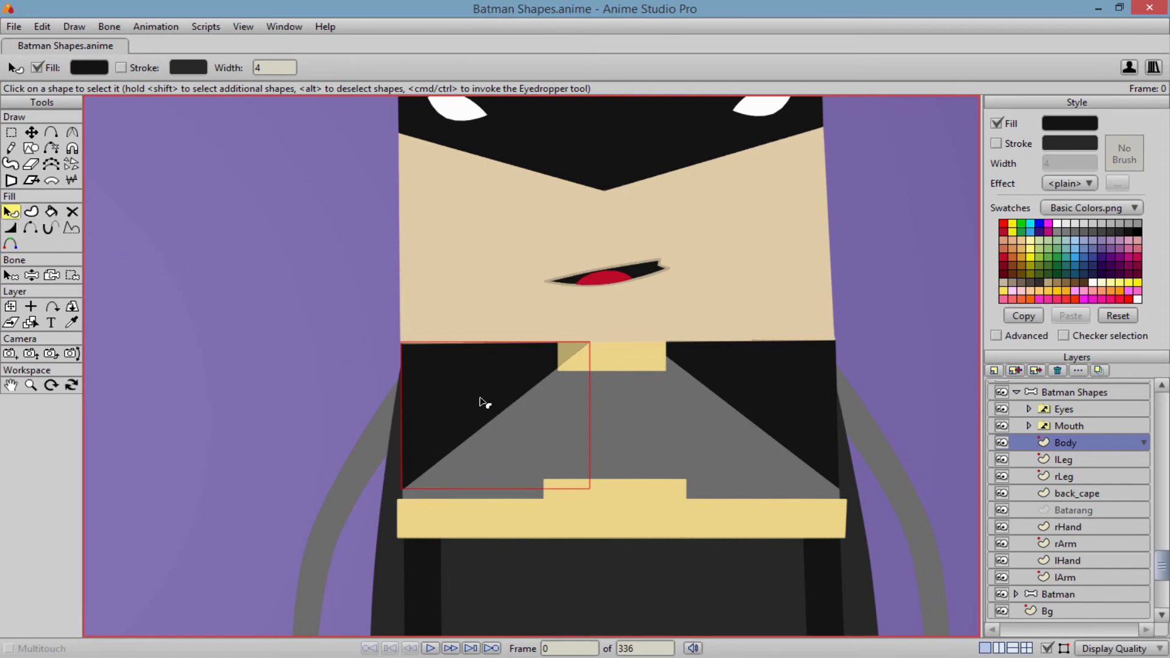
pyautogui.hotkey('shift', 'Down')
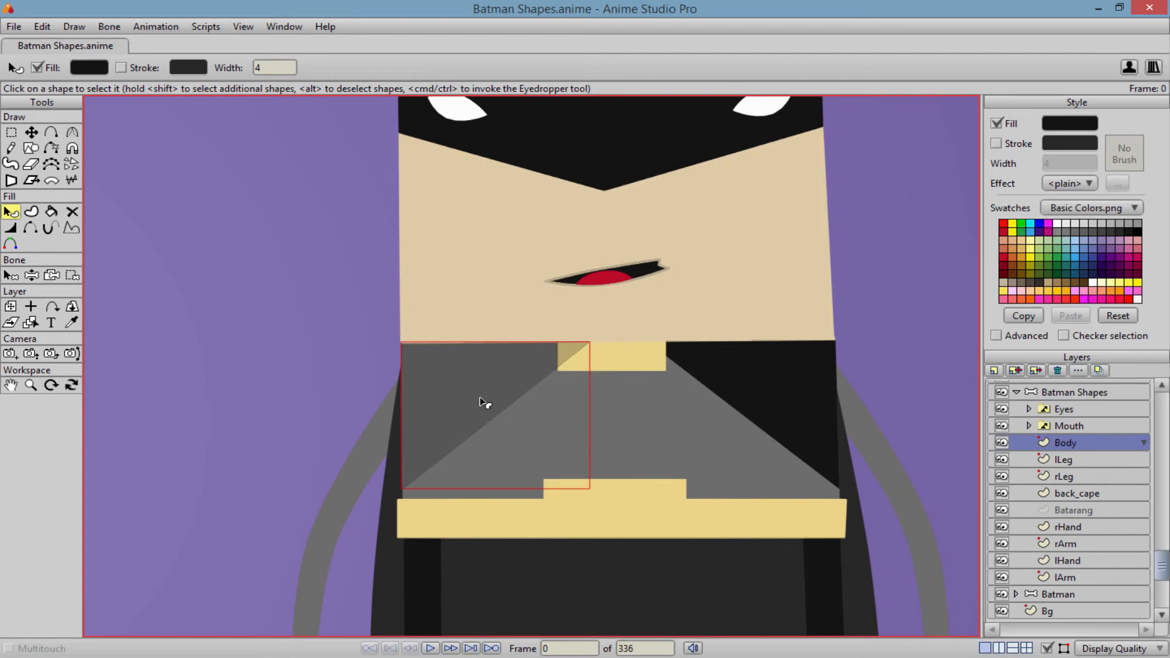
pyautogui.hotkey('shift', 'Up')
pyautogui.hotkey('shift', 'Down')
pyautogui.press('Up')
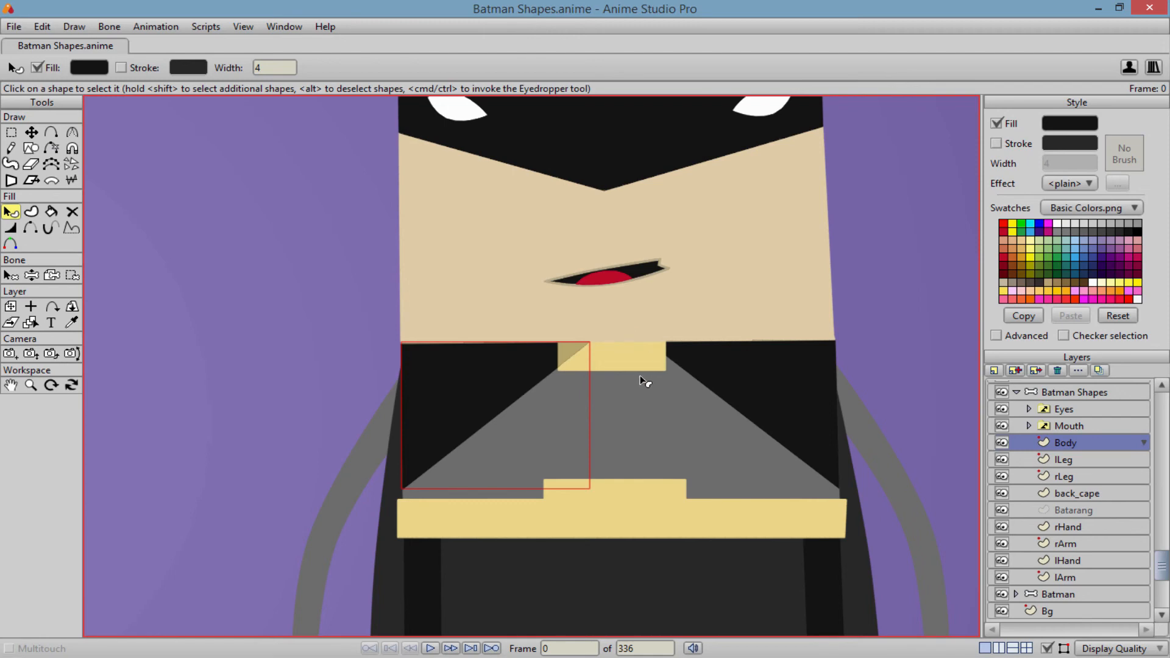
pyautogui.scroll(-6, 632, 377)
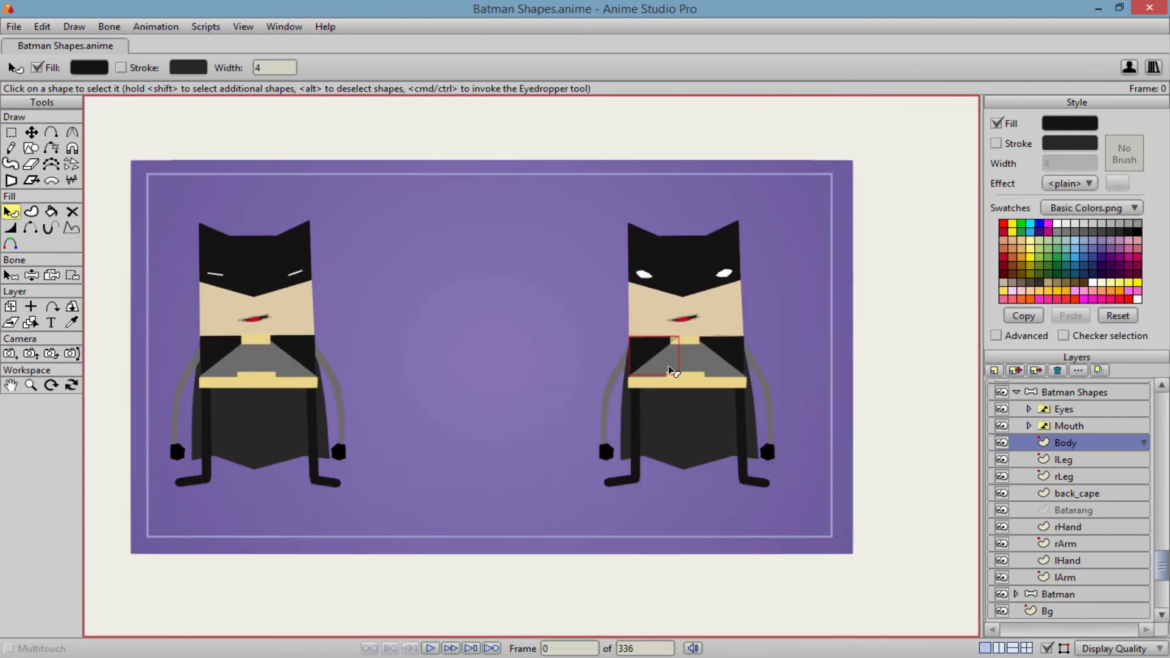